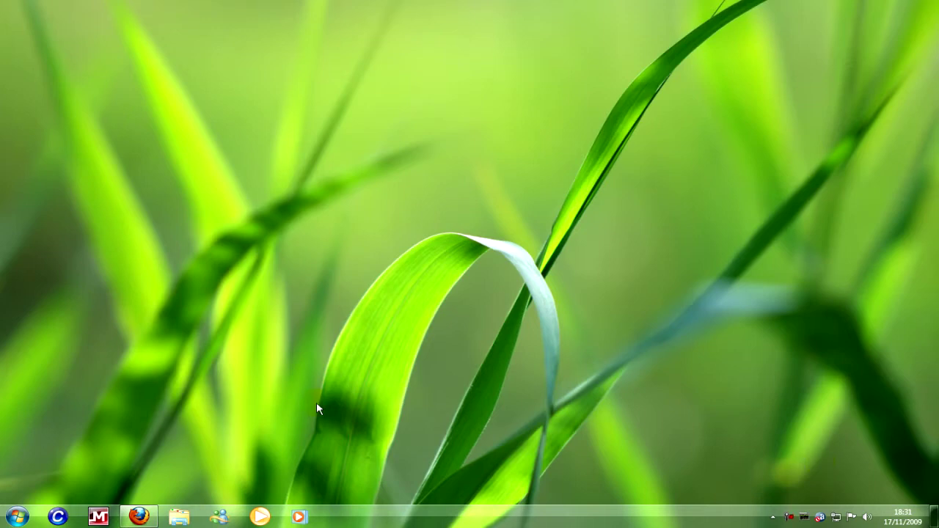
- Search Google in Firefox for 'rocketdock'
left_click(139, 517)
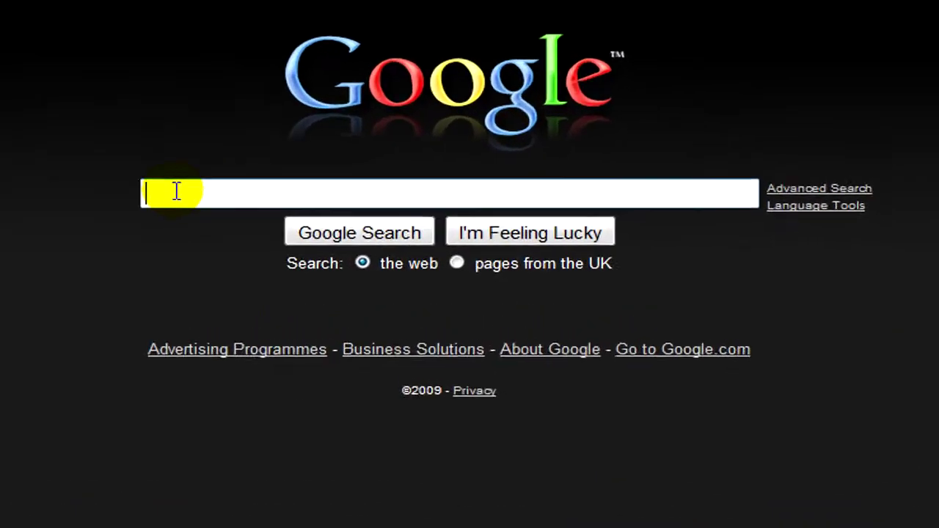
type("r")
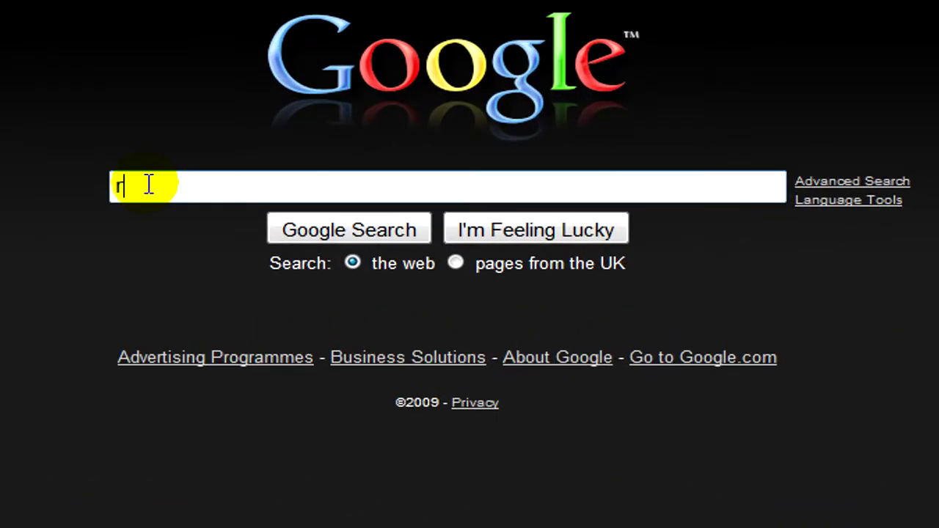
type("ocketdock")
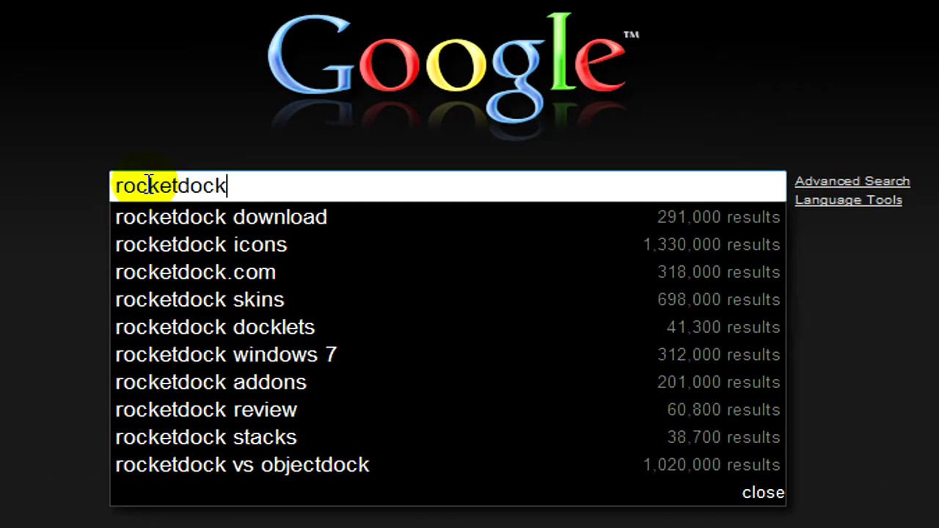
key("Escape")
key("Return")
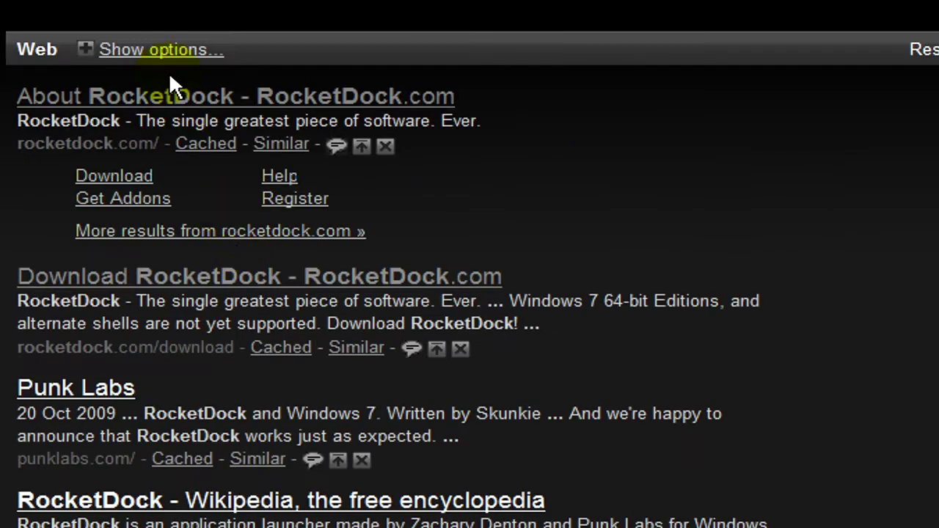
- Download RocketDock-v1.3.5.exe from RocketDock.com's download page to the Desktop
left_click(117, 185)
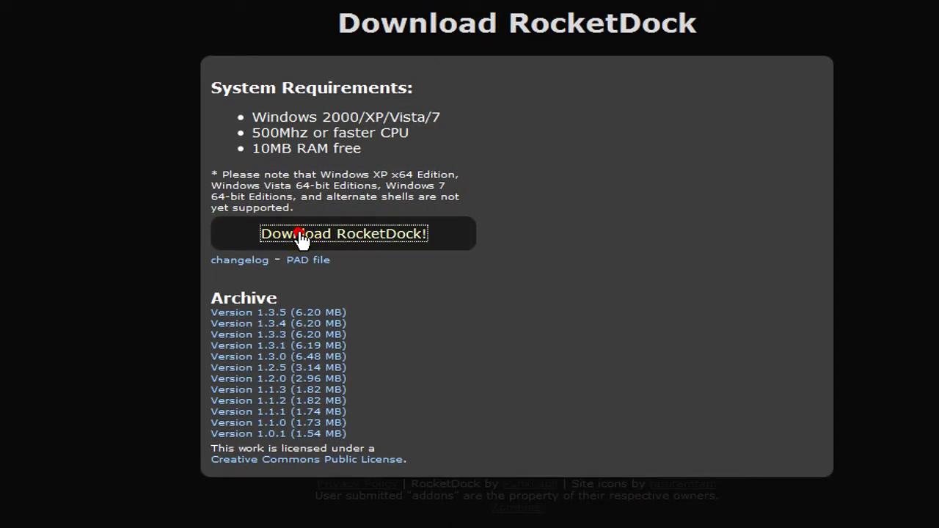
left_click(300, 235)
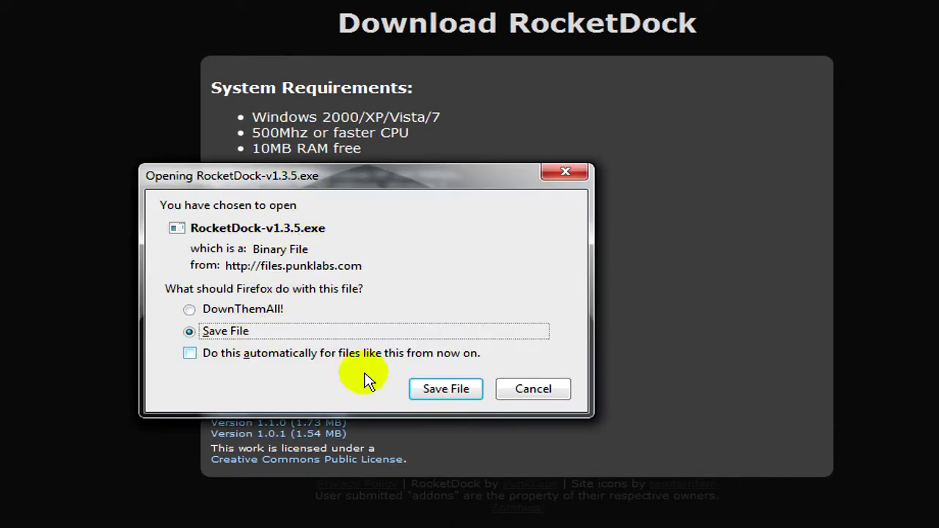
left_click(439, 391)
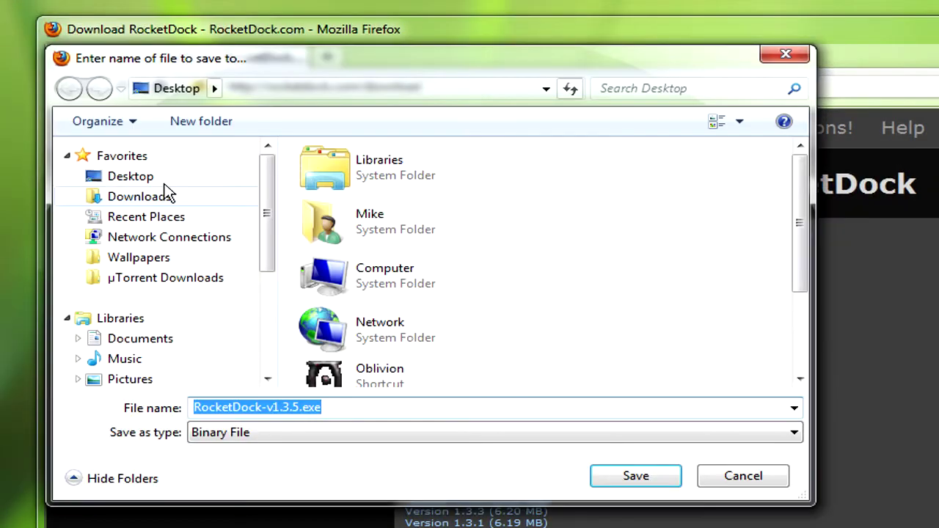
left_click(158, 182)
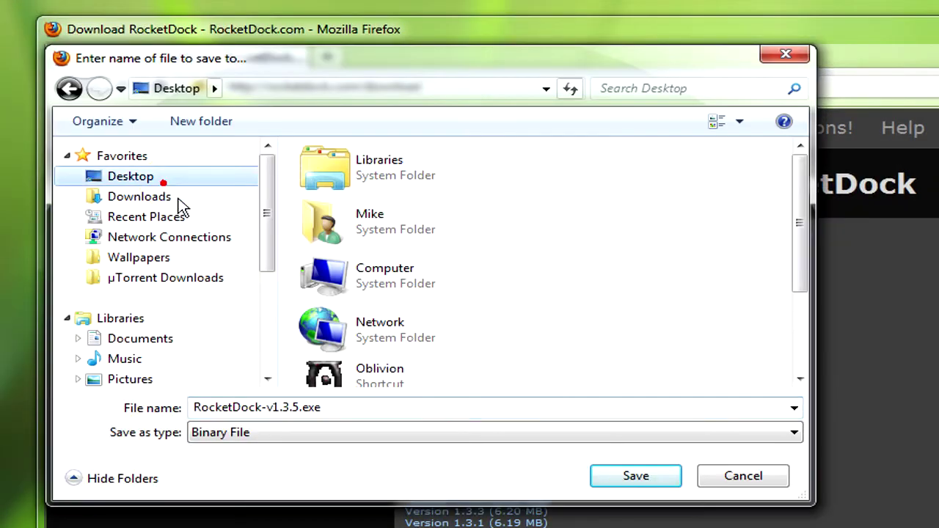
left_click(618, 481)
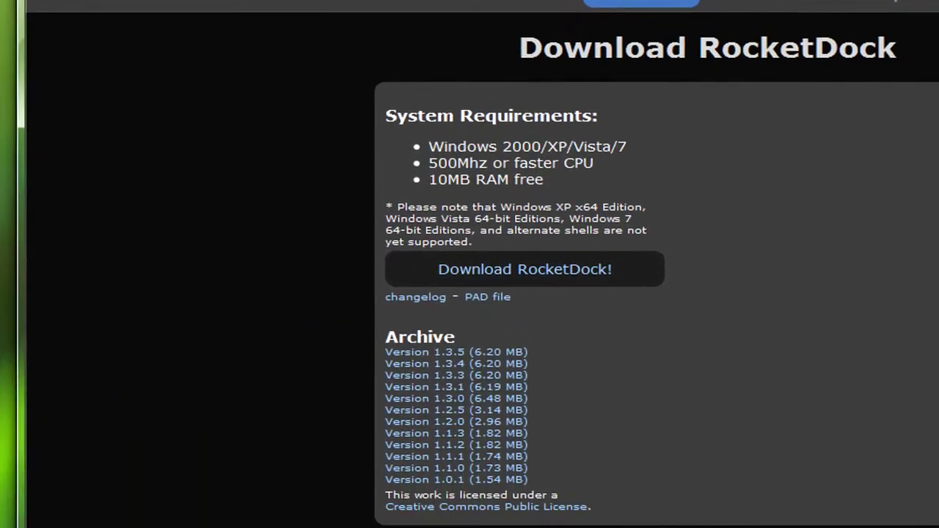
- Run the downloaded installer and keep English as the setup language
left_click(168, 474)
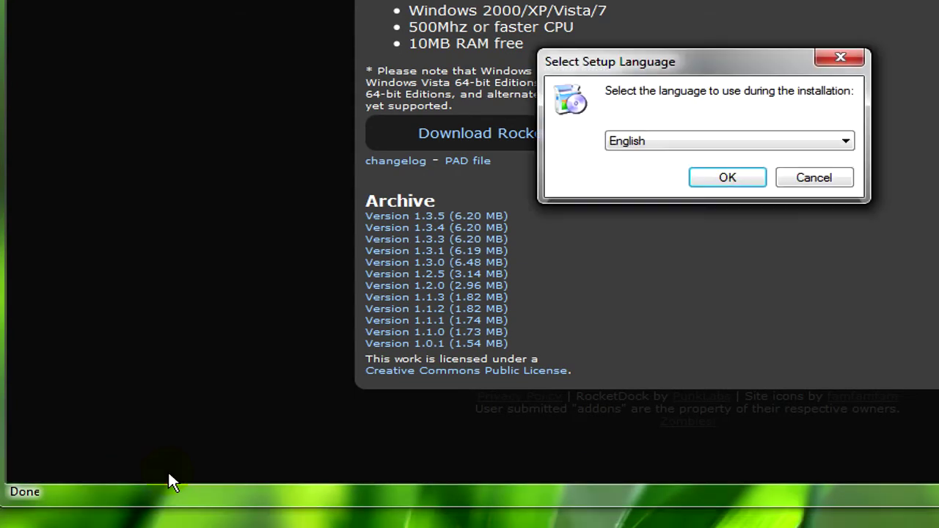
left_click_drag(650, 63, 632, 65)
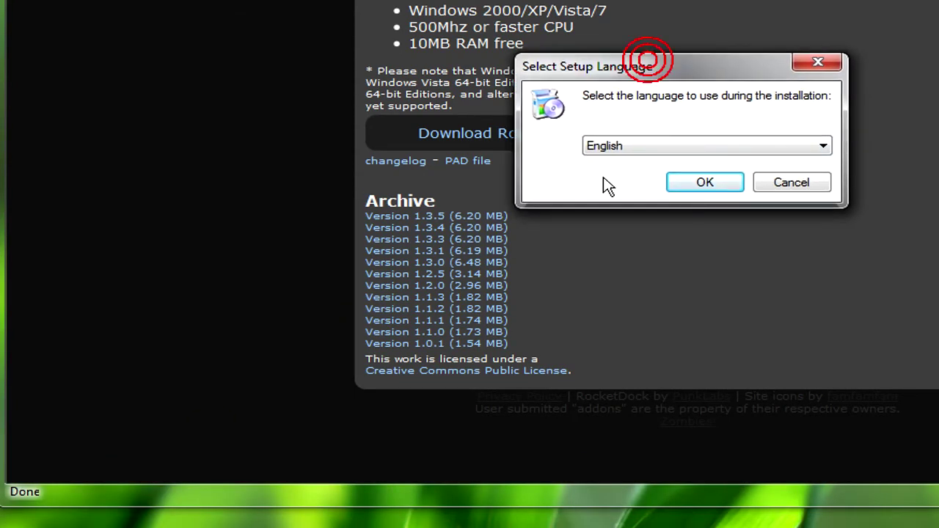
left_click(643, 142)
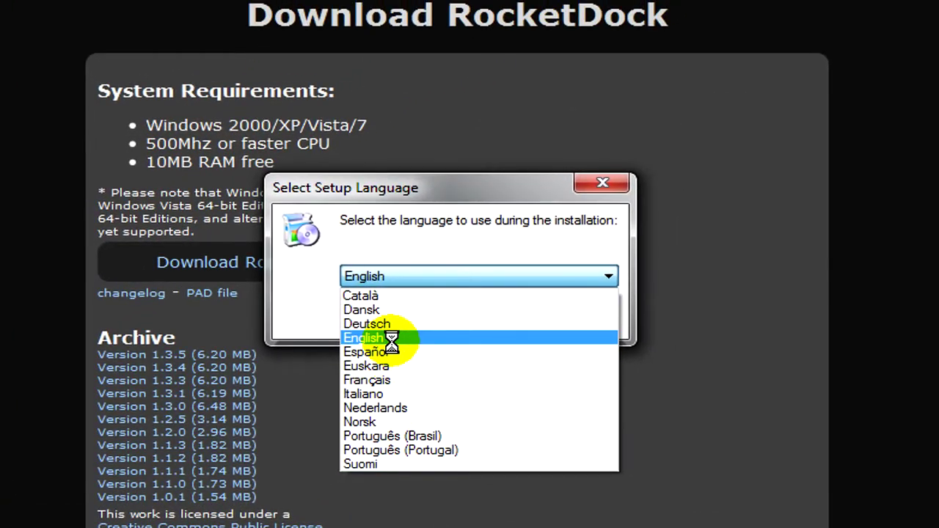
left_click(585, 231)
left_click(476, 318)
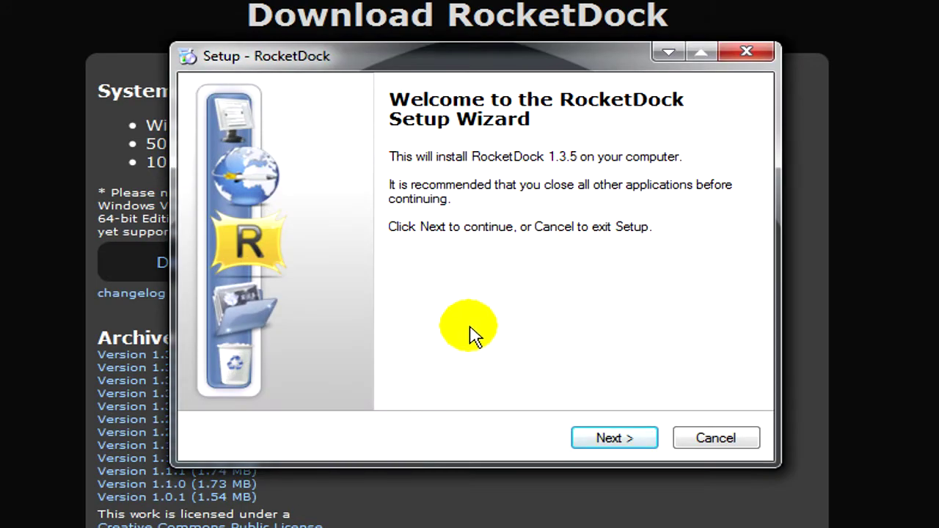
- Accept the licence, keep C:\Program Files\RocketDock, add a desktop icon, install and finish
left_click(631, 439)
left_click(307, 371)
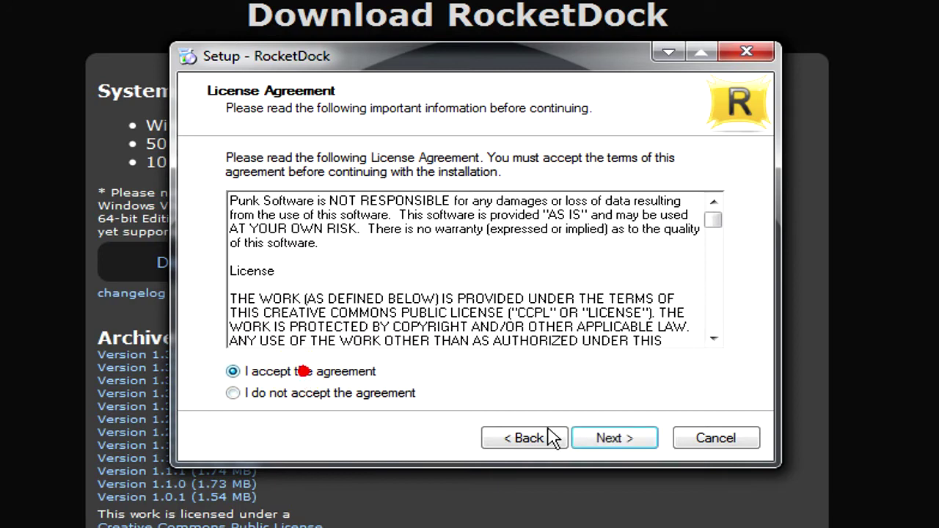
left_click(602, 440)
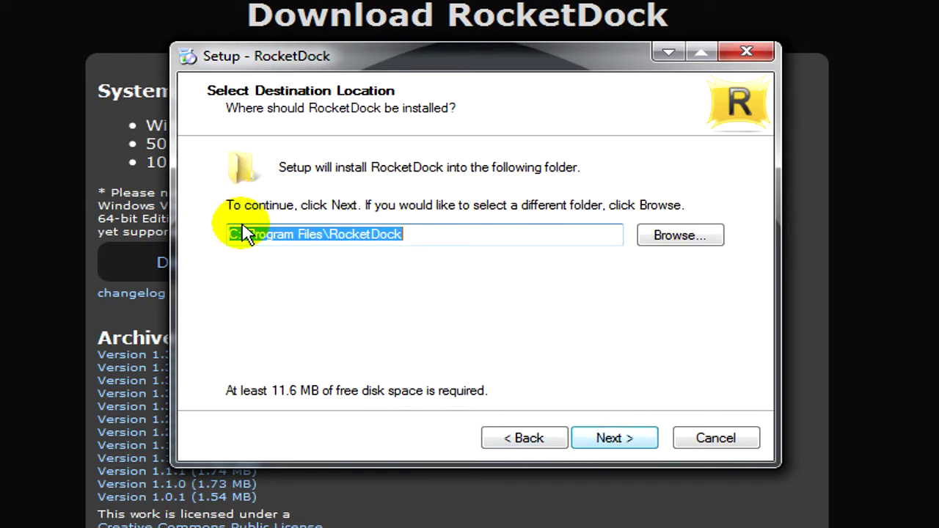
left_click(244, 231)
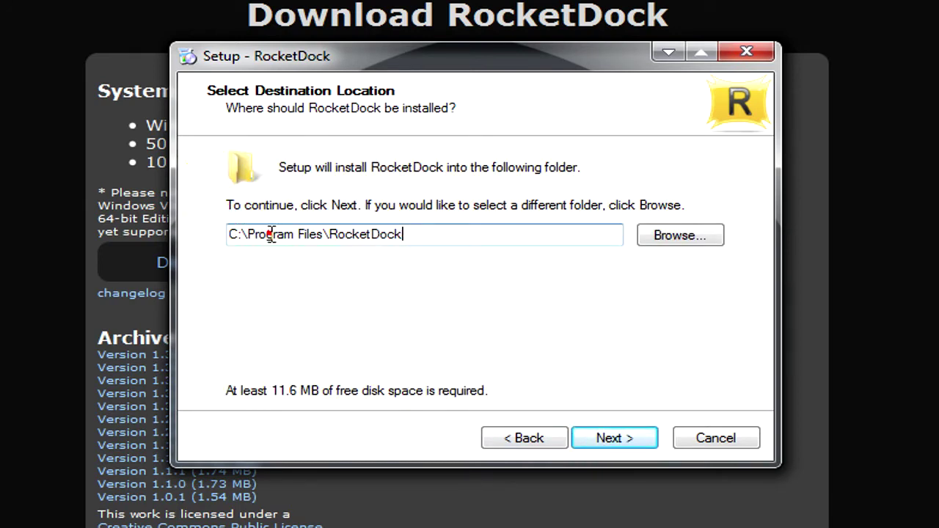
left_click(590, 447)
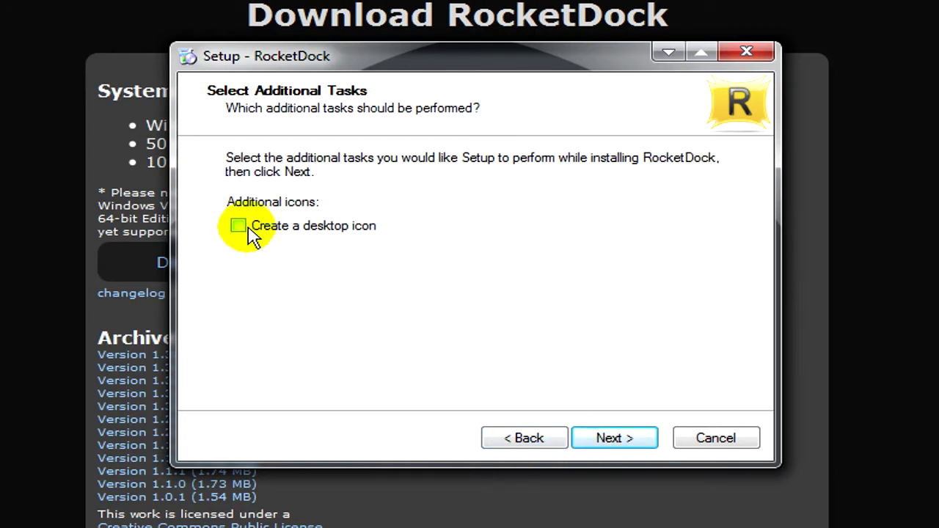
left_click(248, 227)
left_click(608, 441)
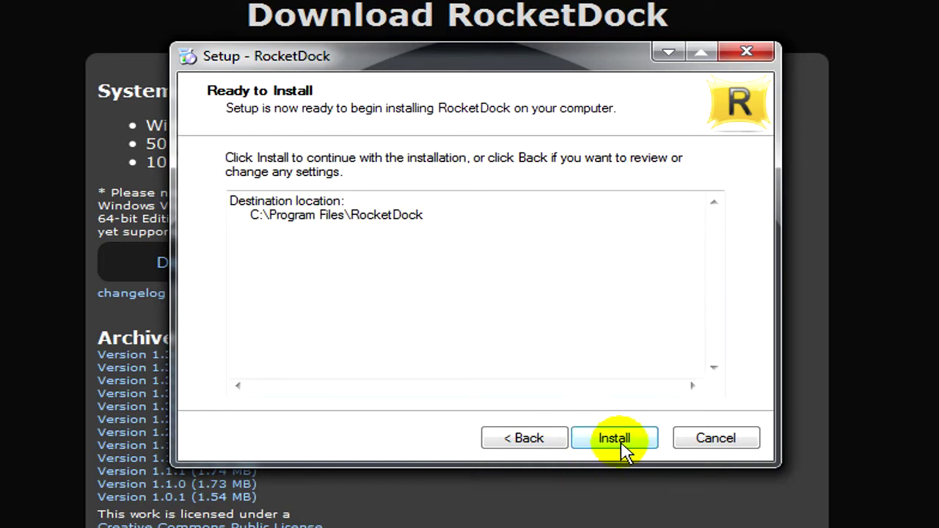
left_click(622, 442)
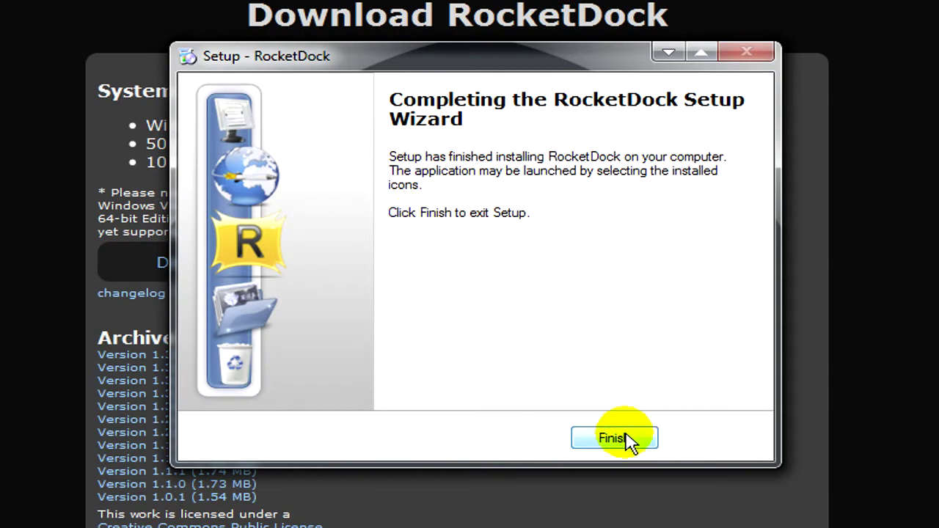
left_click(630, 439)
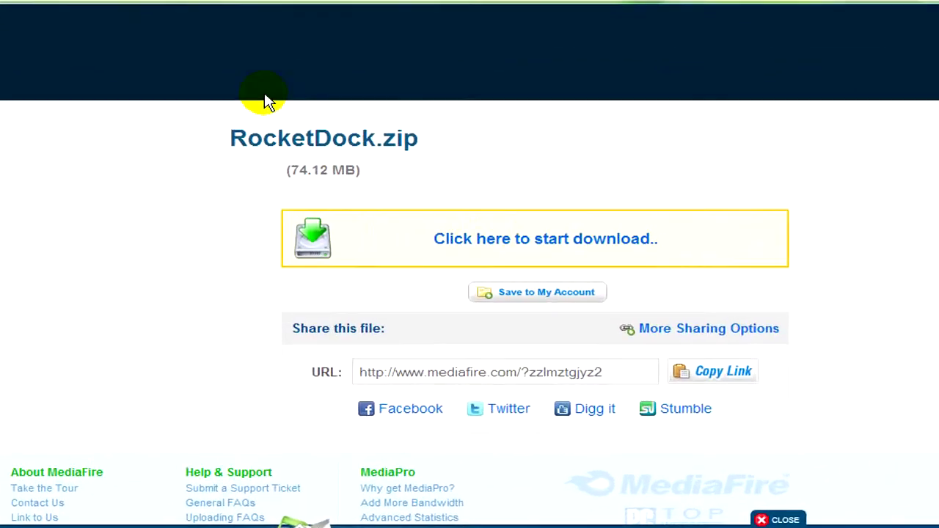
- Save the 74.12 MB RocketDock.zip from MediaFire to the Desktop
left_click(388, 261)
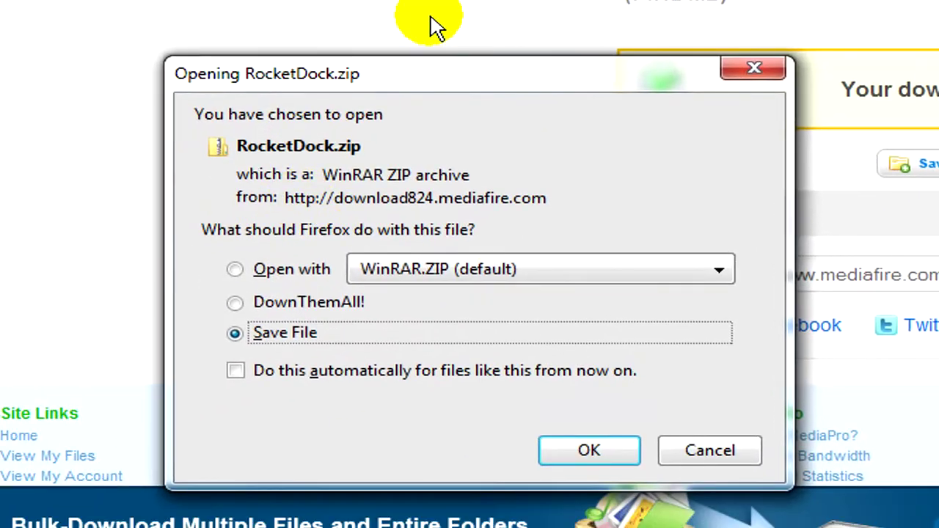
left_click(580, 453)
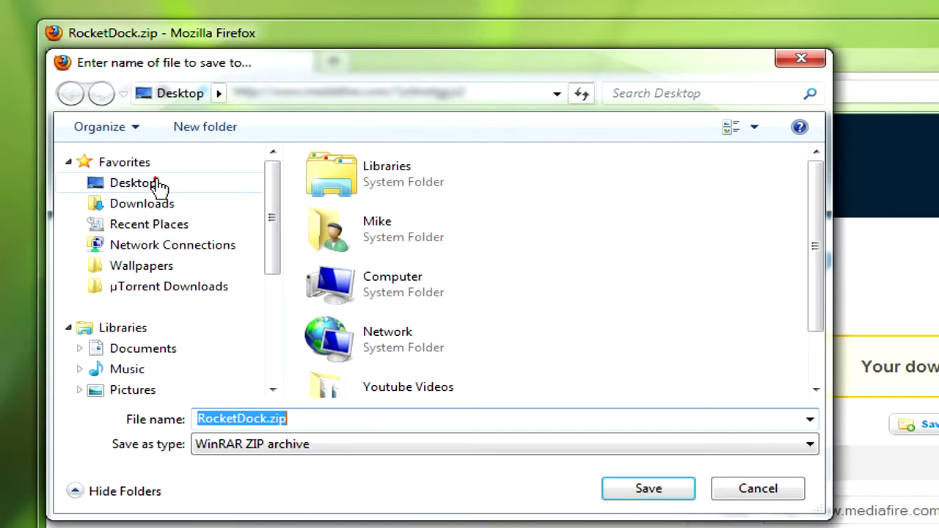
left_click(132, 157)
left_click(642, 469)
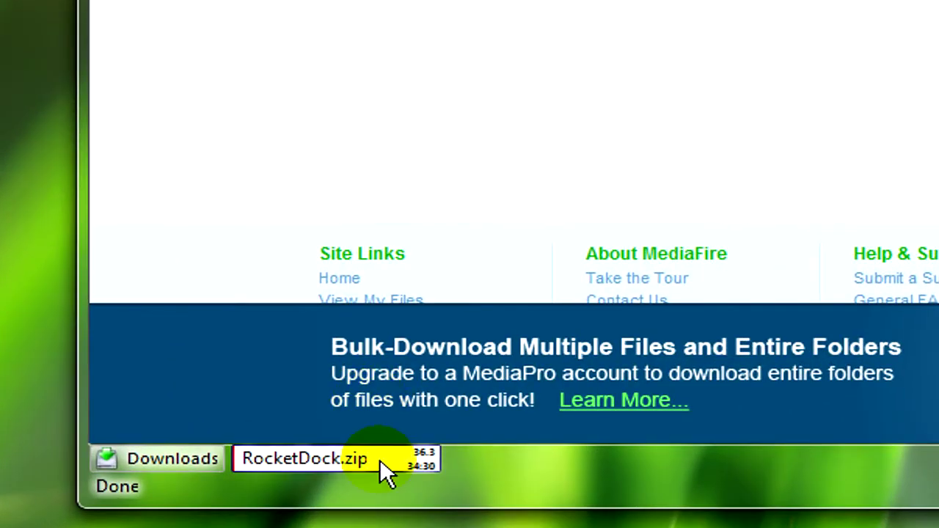
mouse_move(167, 462)
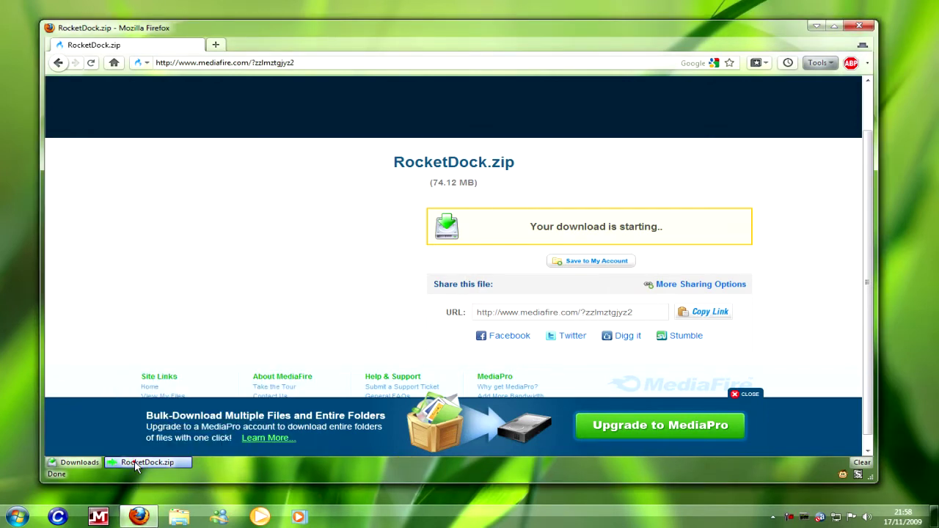
- Open RocketDock.zip in WinRAR, close Firefox, and move the archive window to the upper right
left_click(139, 463)
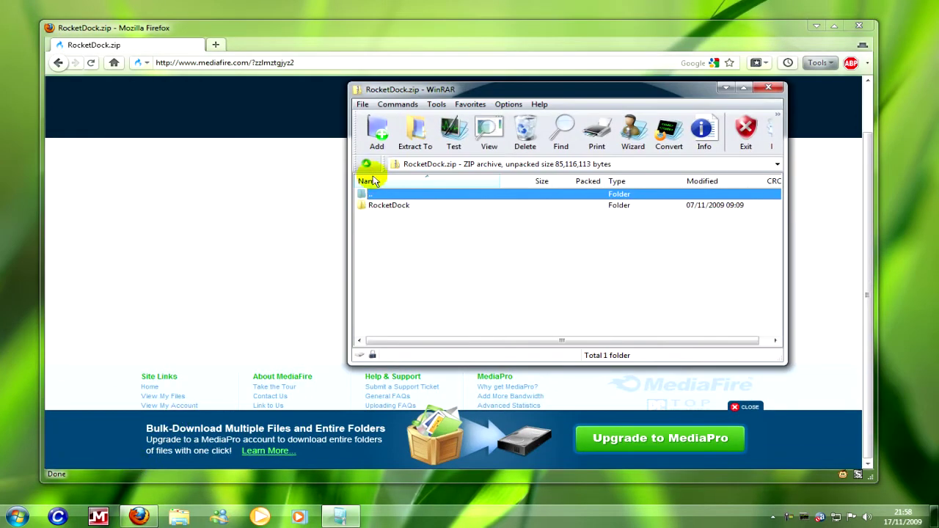
left_click(861, 27)
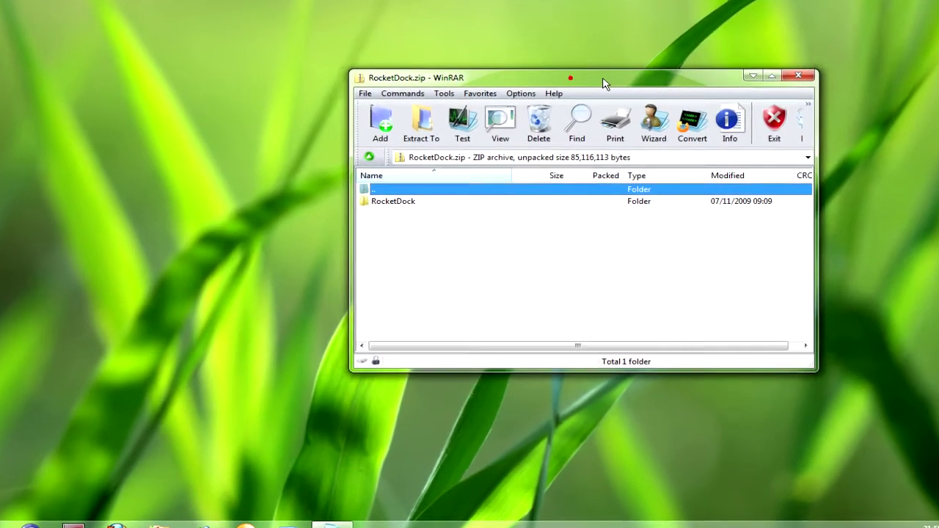
left_click_drag(604, 83, 657, 26)
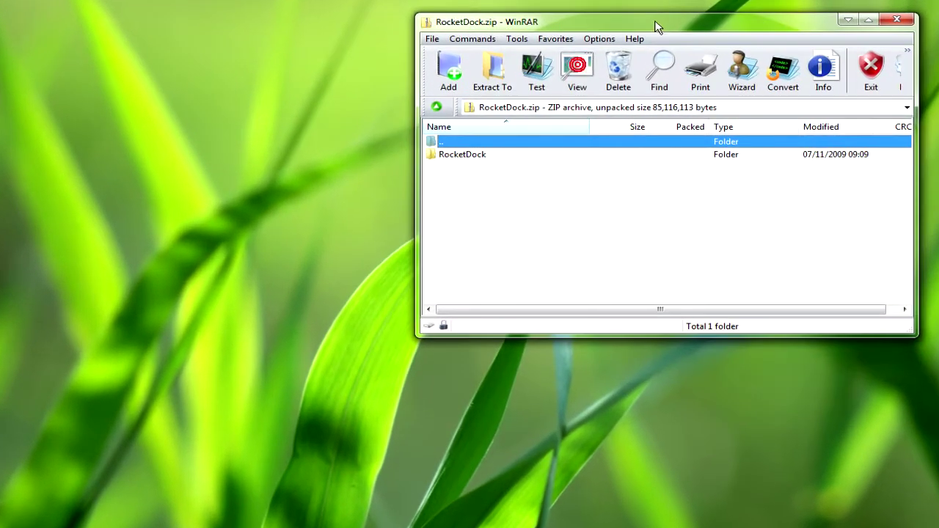
- Open C:\Program Files in Explorer on the left and select the archive's RocketDock folder
left_click(122, 509)
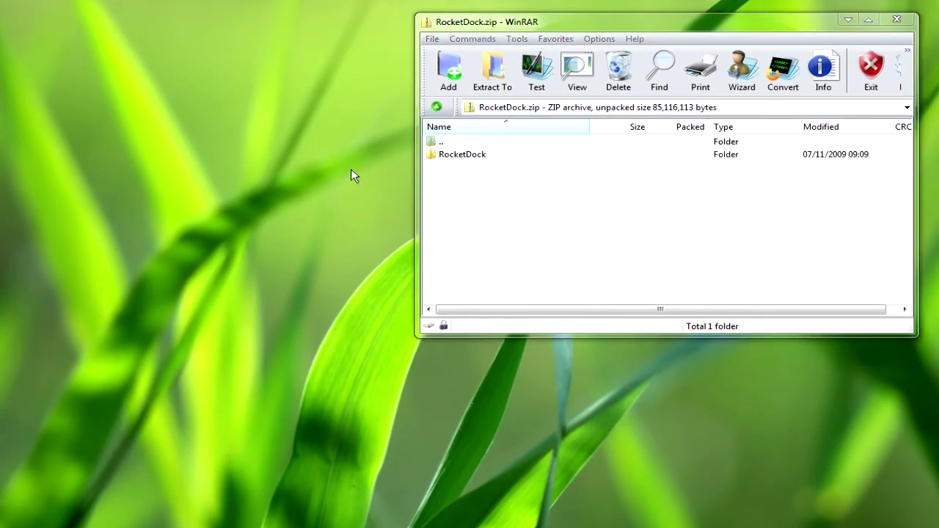
key("super+e")
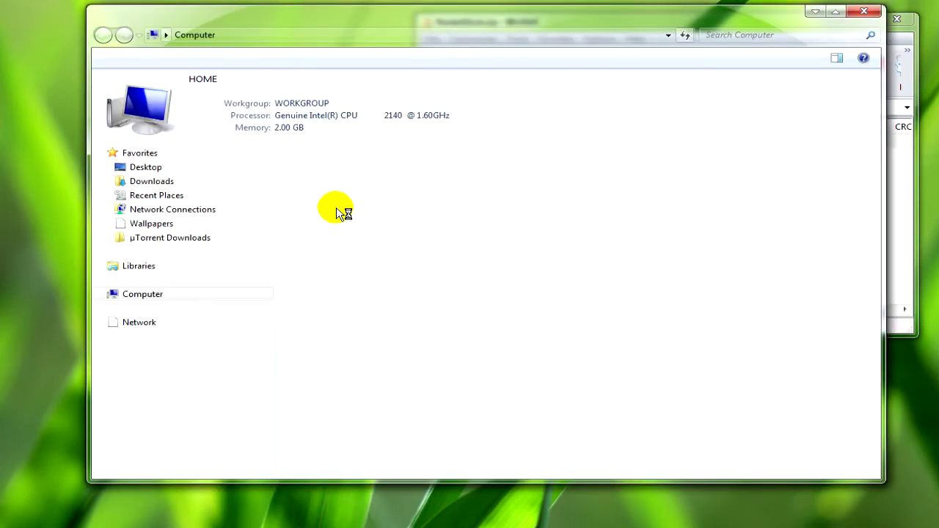
double_click(367, 189)
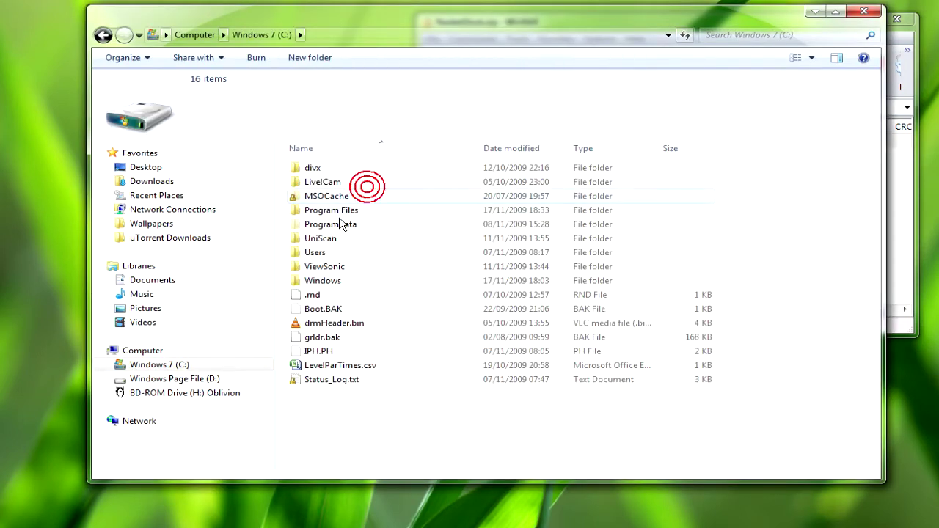
double_click(347, 209)
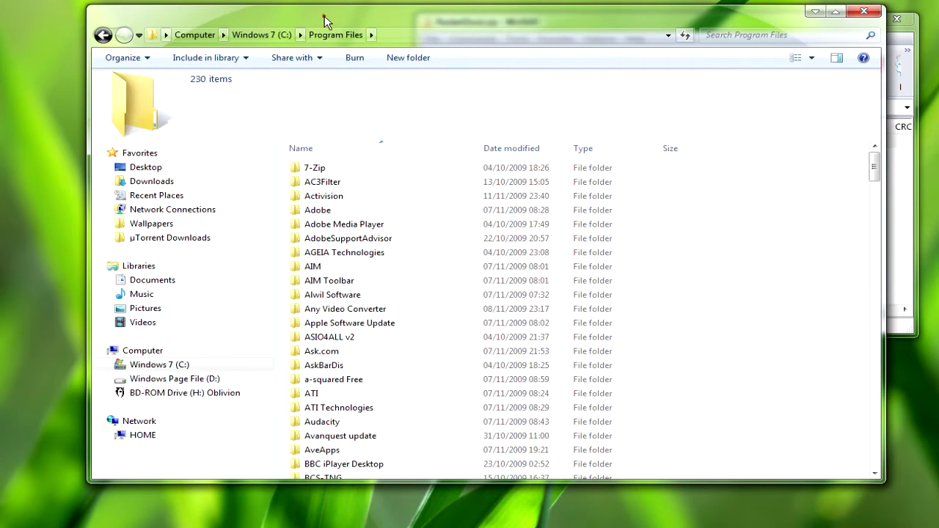
left_click_drag(325, 20, 230, 24)
left_click(804, 18)
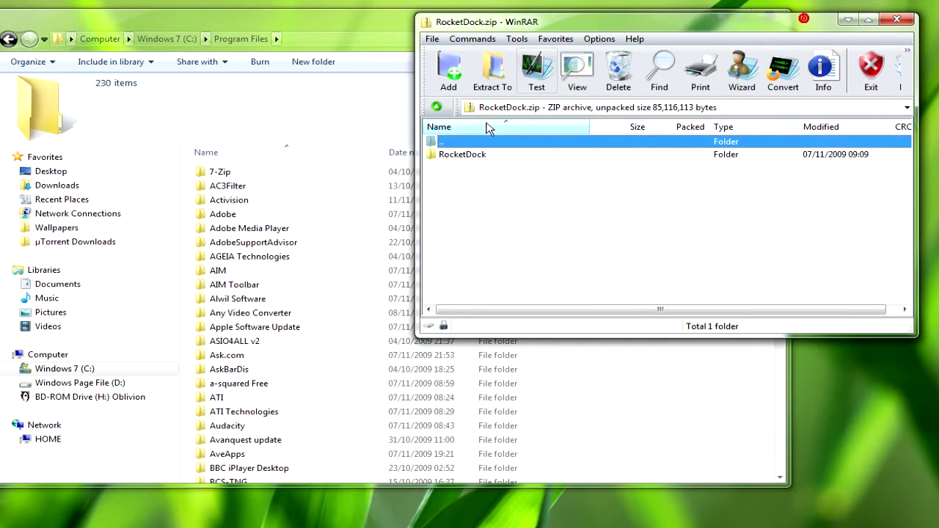
left_click(461, 154)
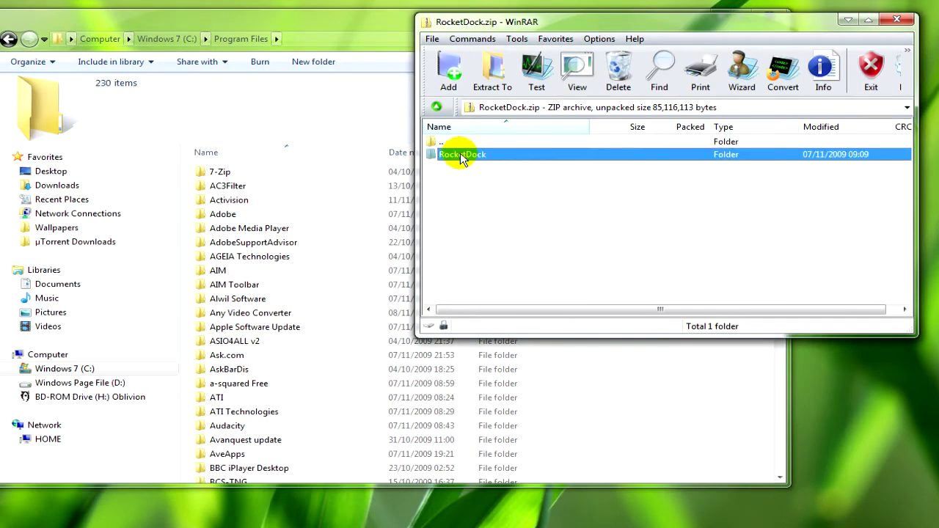
- Drag RocketDock into C:\Program Files, merging folders and replacing existing files, including Data
left_click_drag(454, 154, 265, 124)
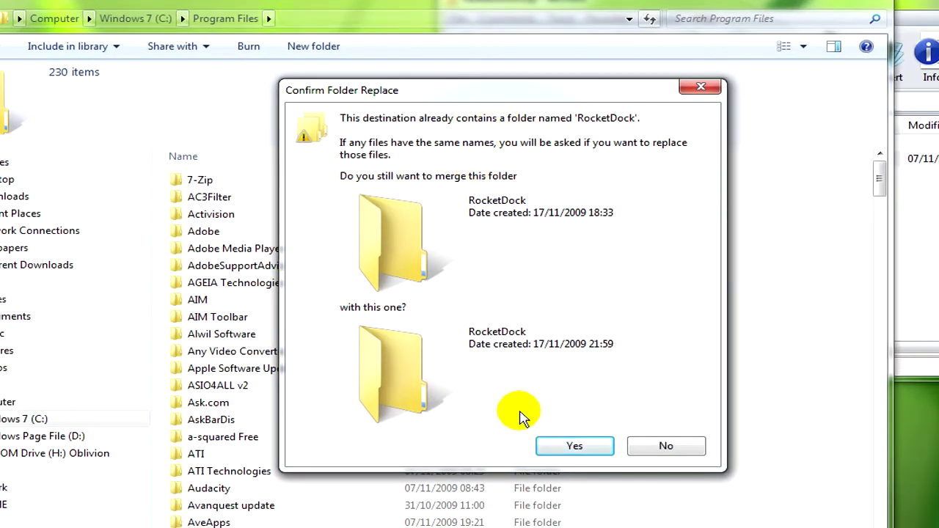
left_click(561, 446)
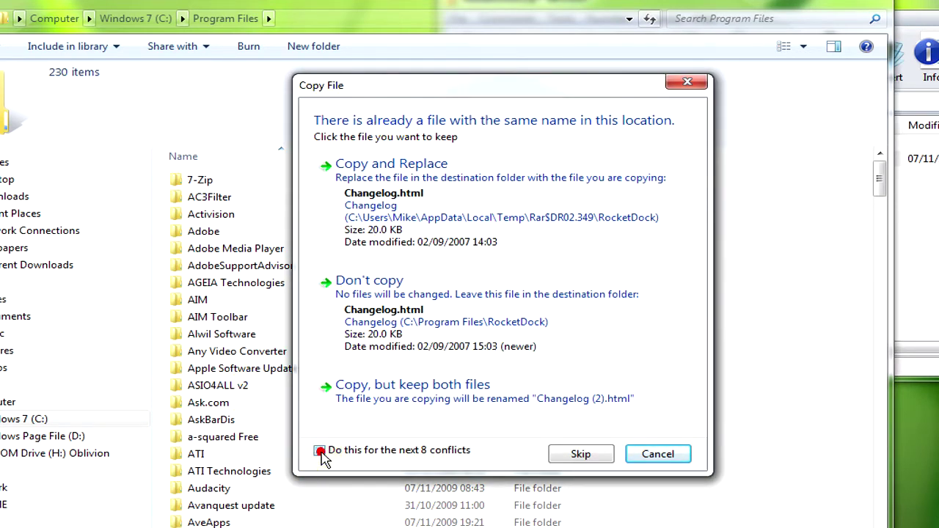
left_click(364, 183)
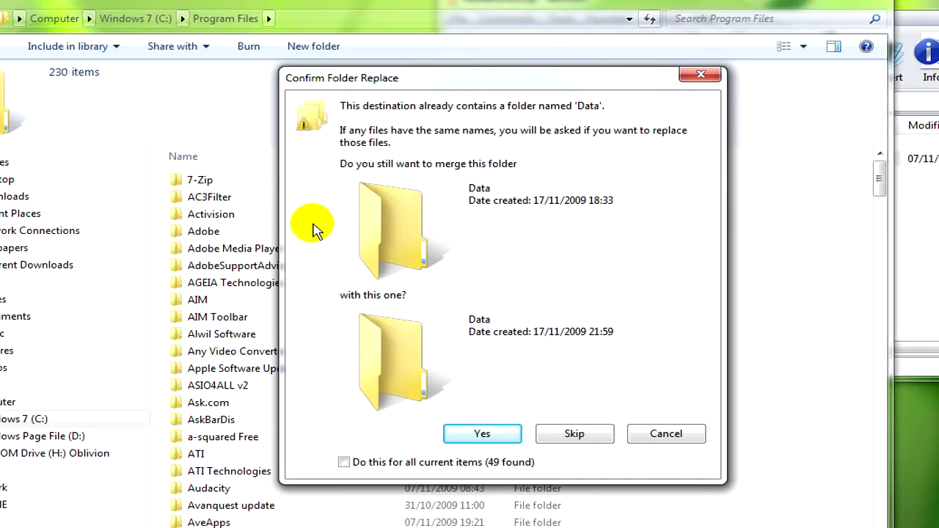
left_click(474, 436)
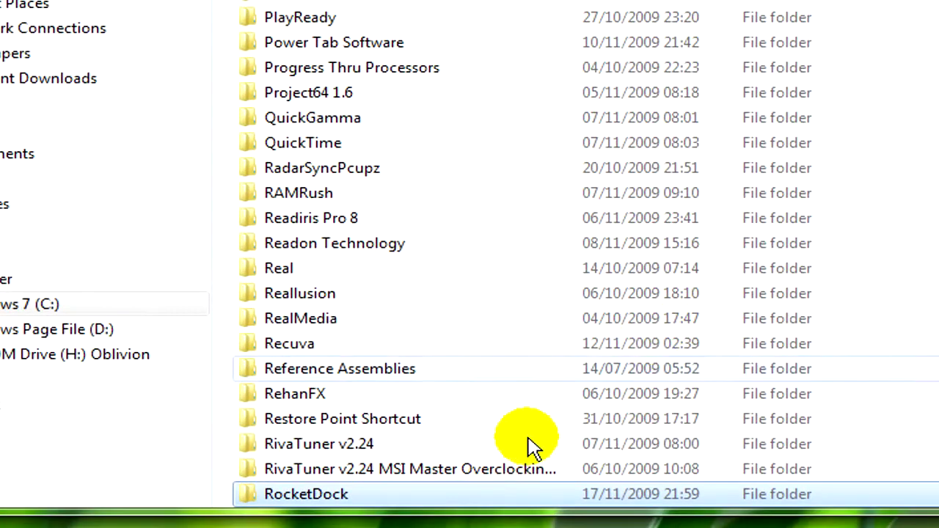
- Run RocketDock.exe from C:\Program Files\RocketDock and close the RocketDock.zip archive
double_click(381, 493)
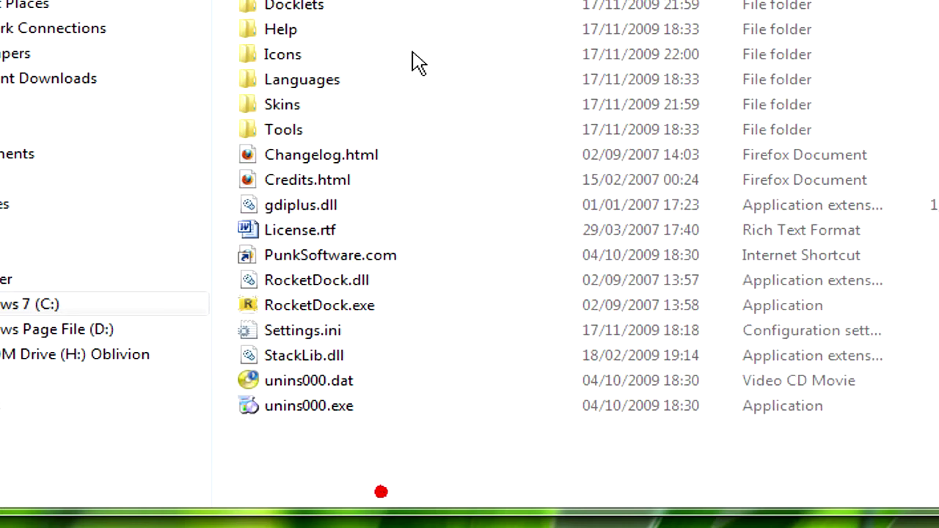
double_click(339, 308)
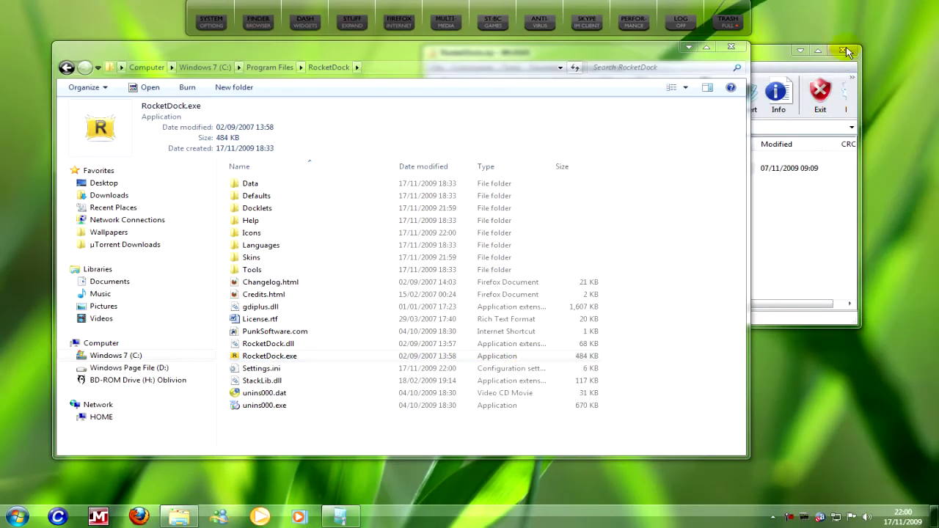
left_click(844, 51)
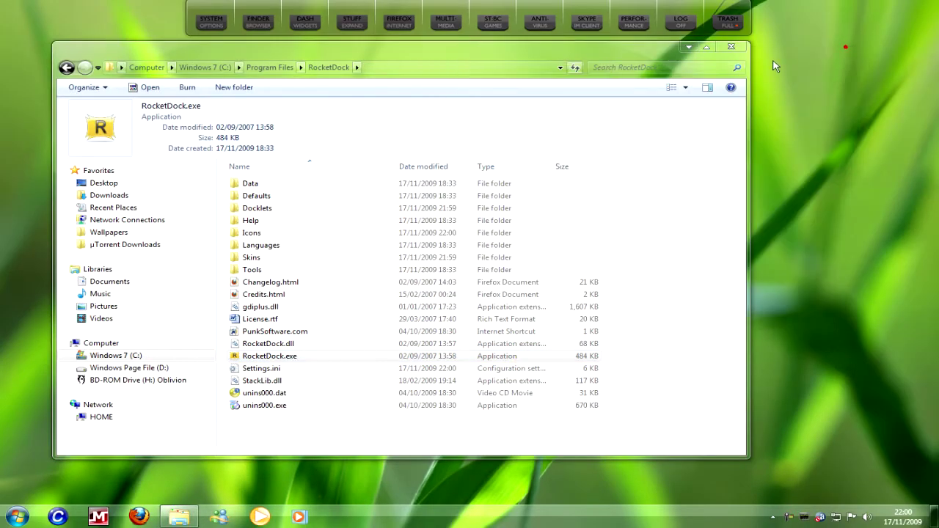
- Close the RocketDock folder and try the System, Firefox Internet and Multimedia dock stacks
left_click(743, 48)
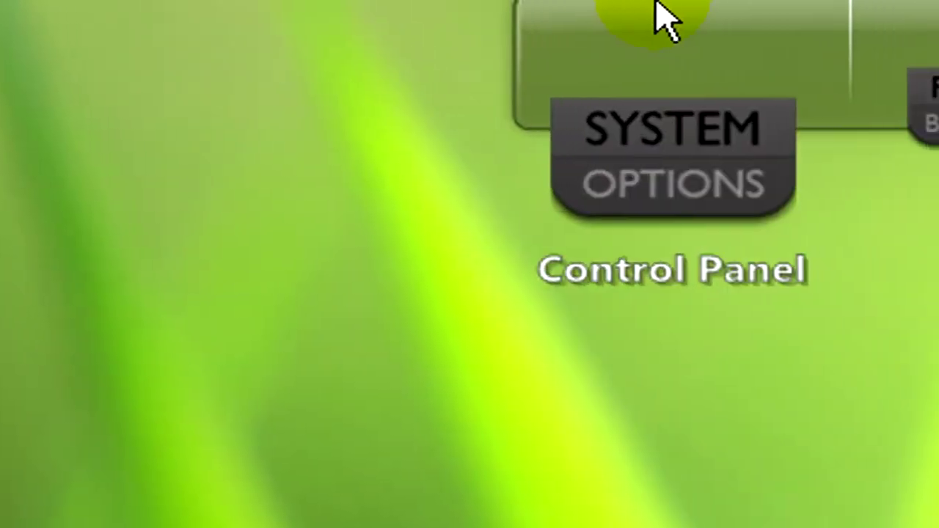
left_click(664, 18)
left_click(663, 17)
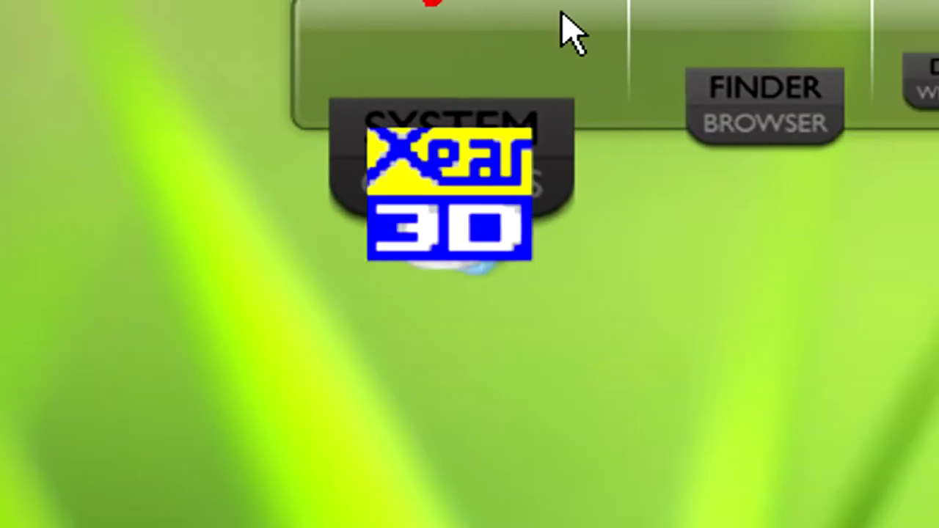
left_click(318, 63)
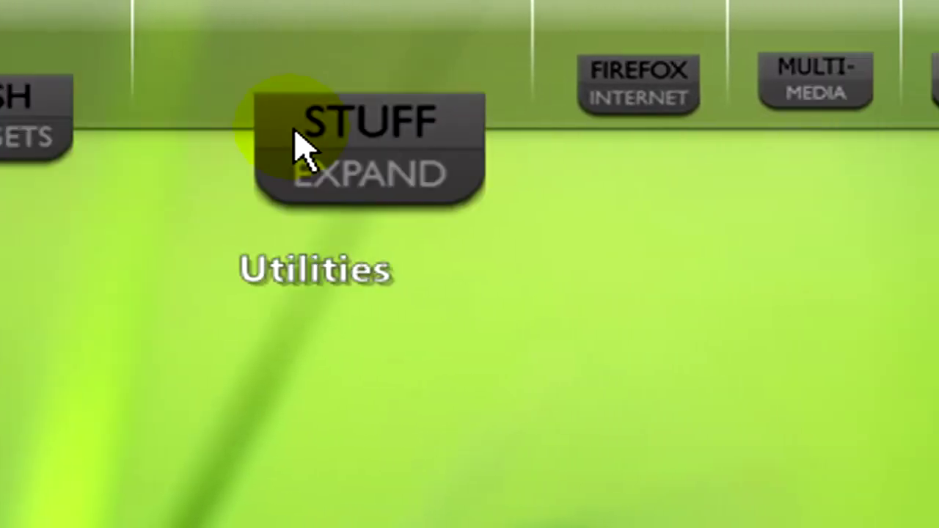
left_click(631, 73)
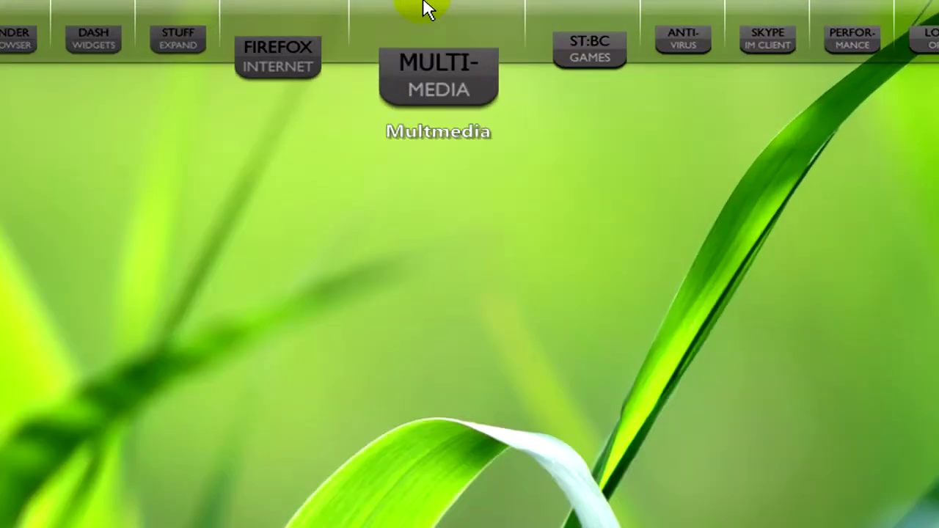
left_click(427, 8)
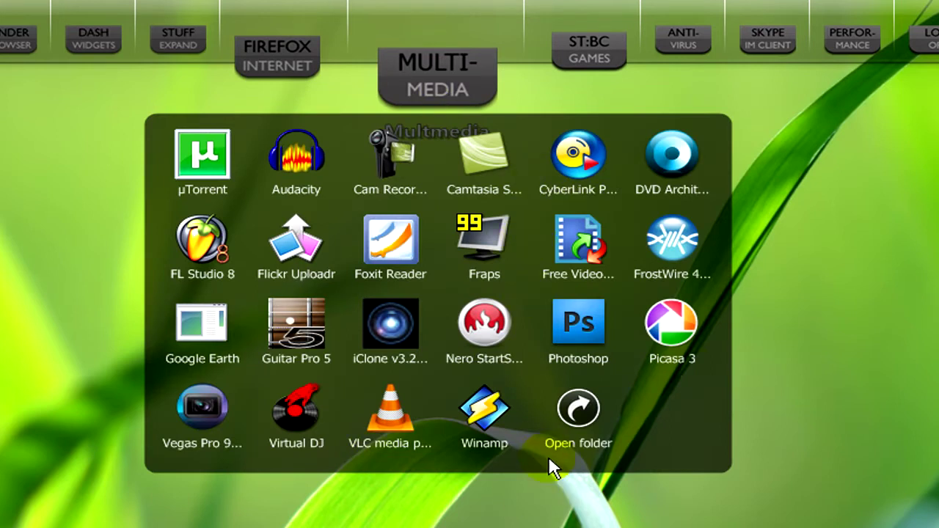
- Open the Multimedia stack's folder and select Camtasia Studio 6, iClone v3.2 PRO and FL Studio 8
left_click(580, 410)
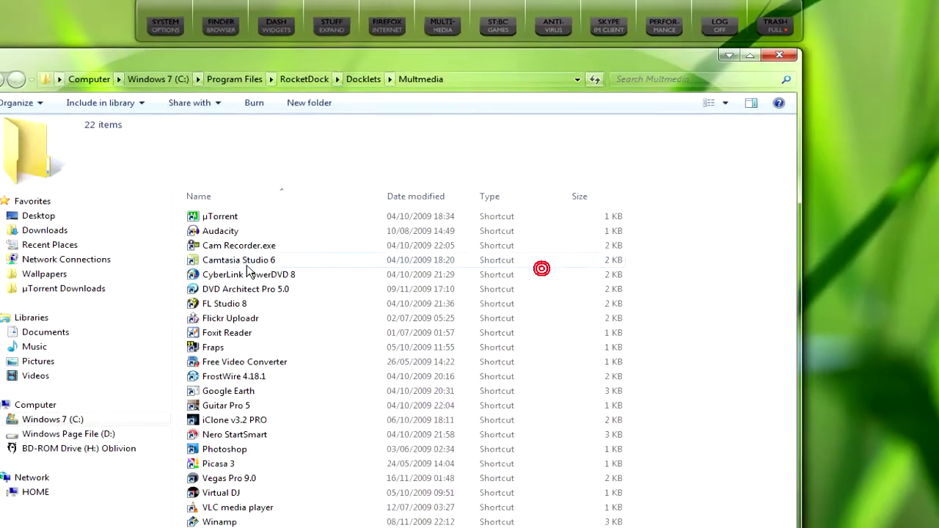
left_click(209, 333)
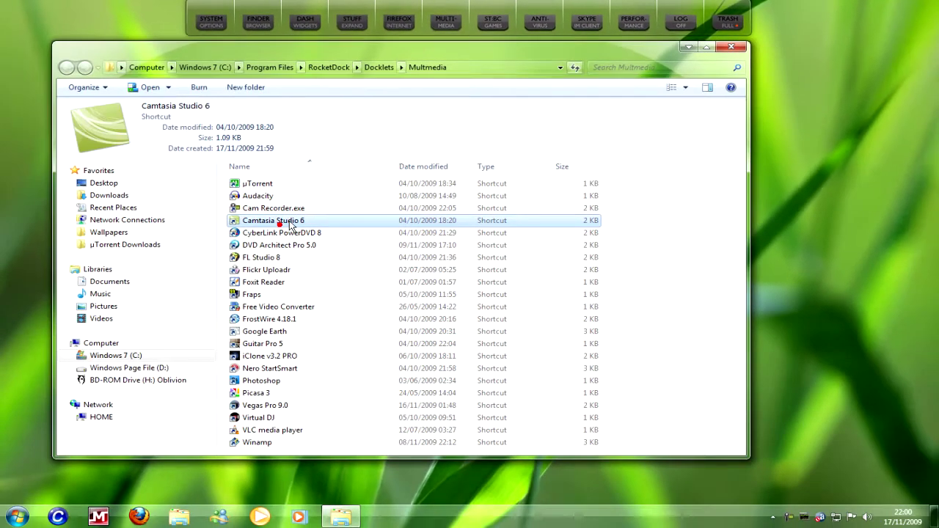
key("i")
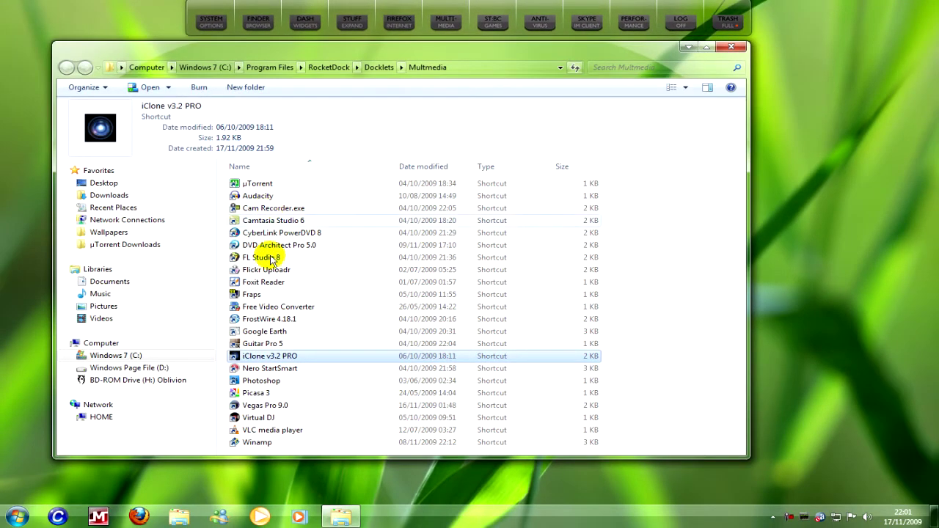
left_click(271, 258)
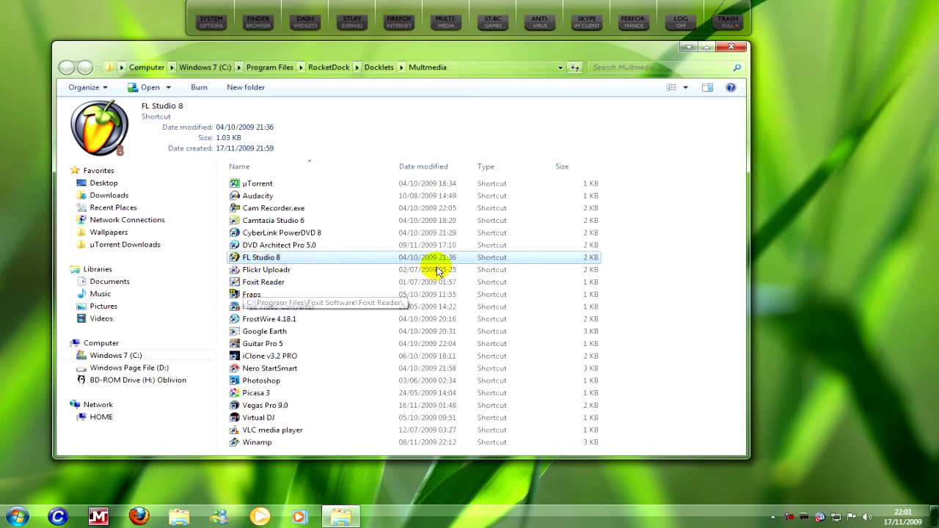
- Close the Multmedia folder and browse the Dock Settings General, Icons, Position, Style and Behavior pages
left_click(730, 48)
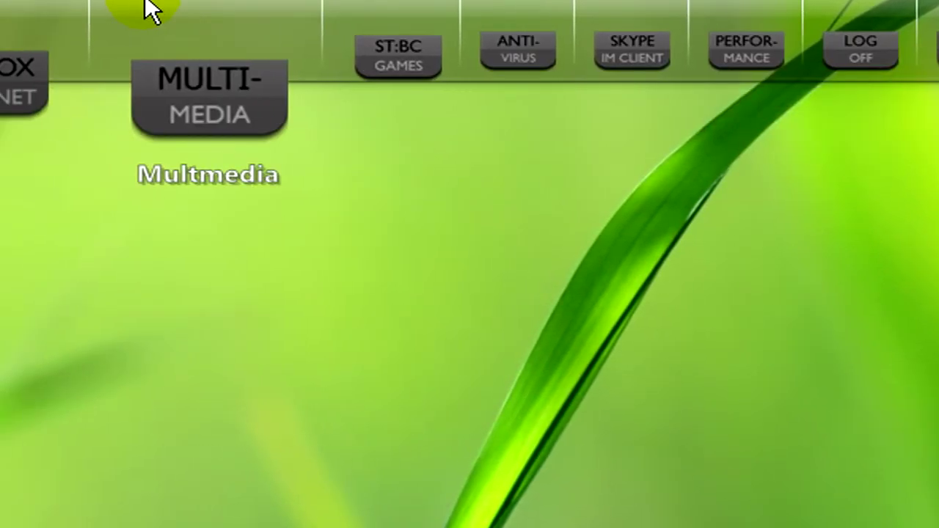
right_click(227, 4)
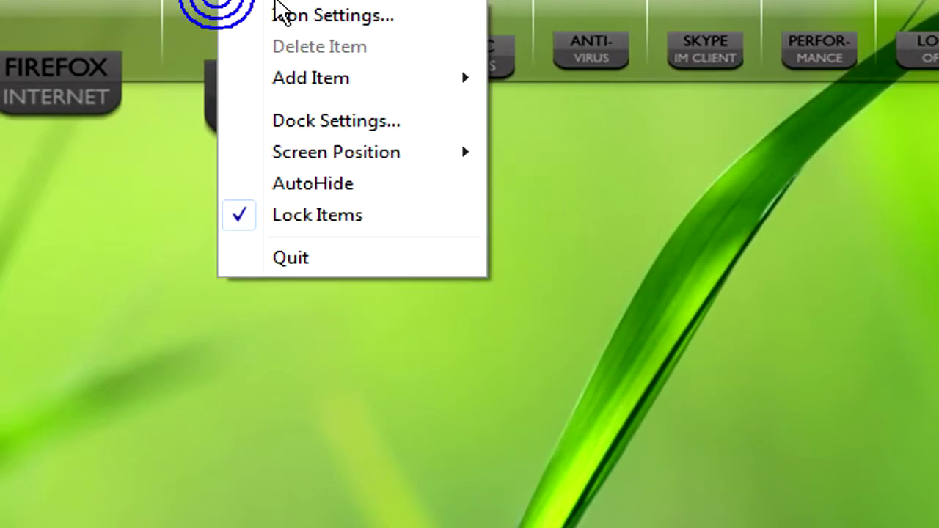
left_click(312, 125)
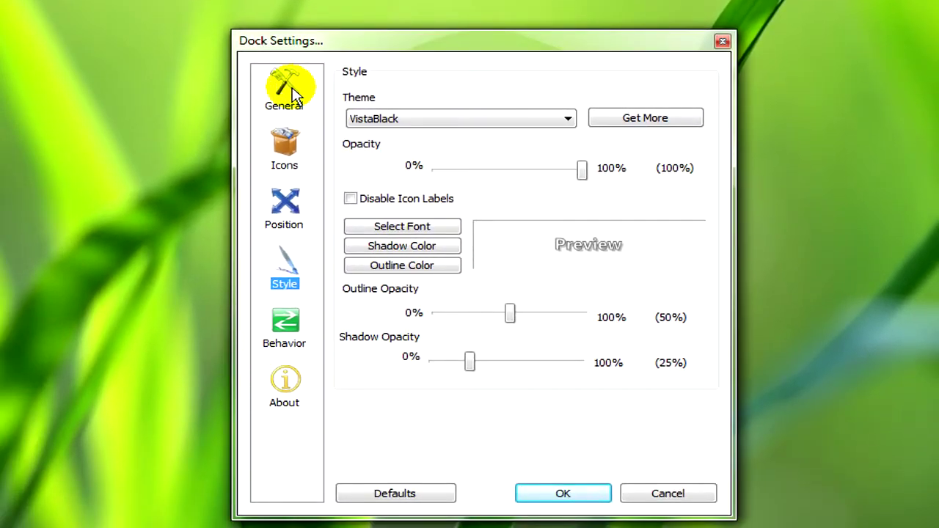
left_click(121, 268)
left_click(288, 163)
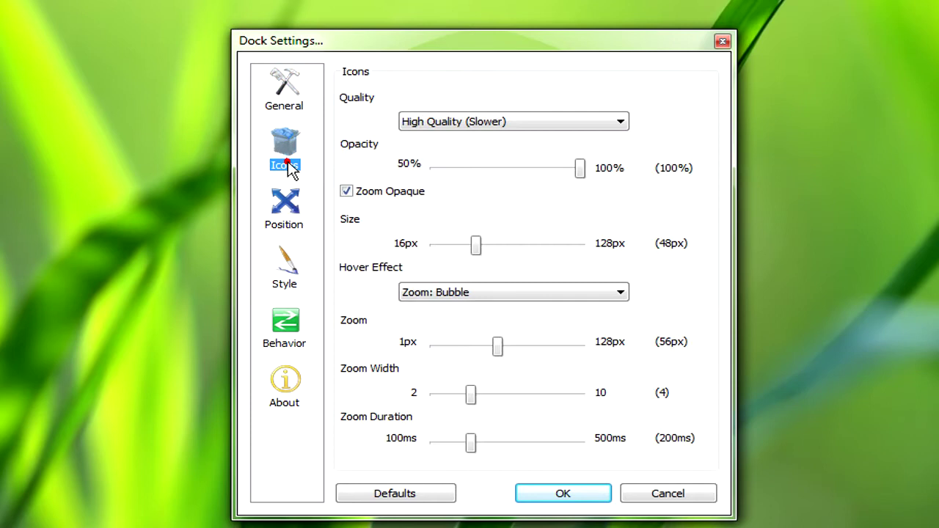
left_click(284, 208)
left_click(286, 267)
left_click(285, 317)
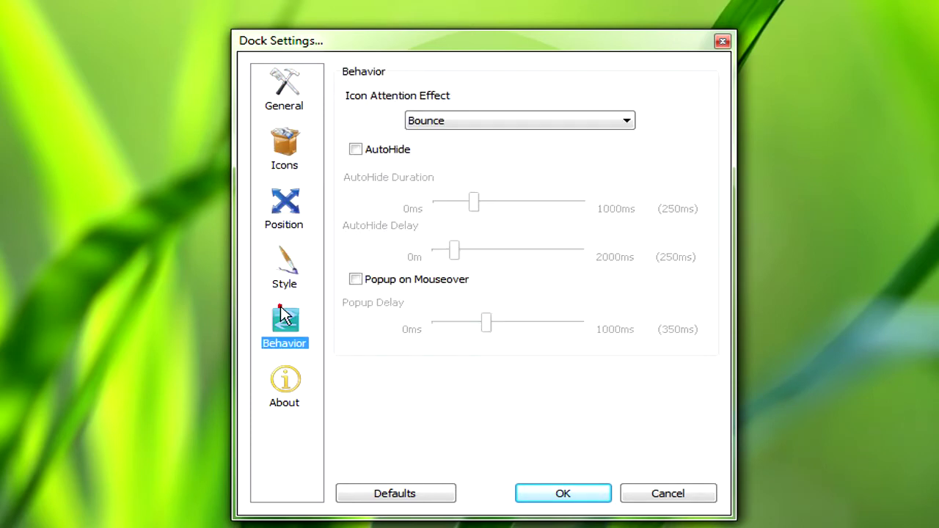
left_click(277, 155)
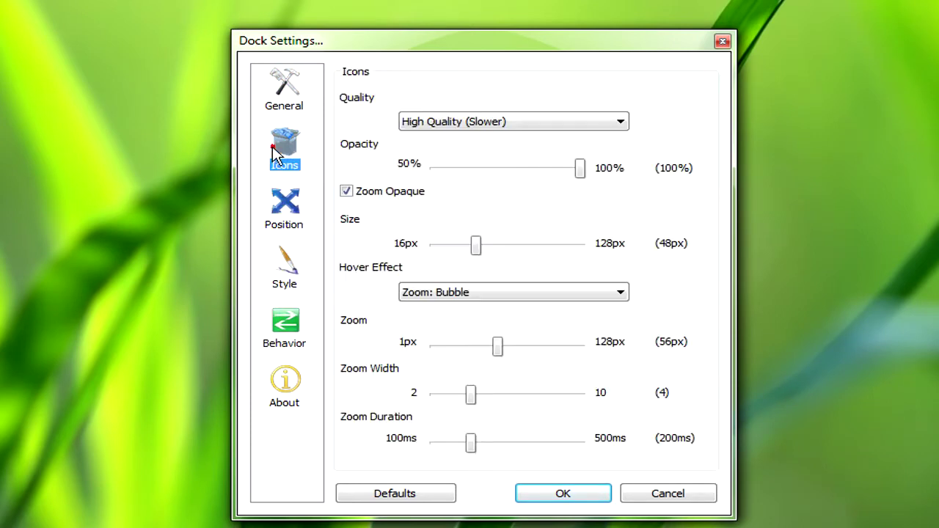
left_click(297, 267)
- Switch the dock theme to Leopard, then back to VistaBlack, and view Behavior
left_click(476, 122)
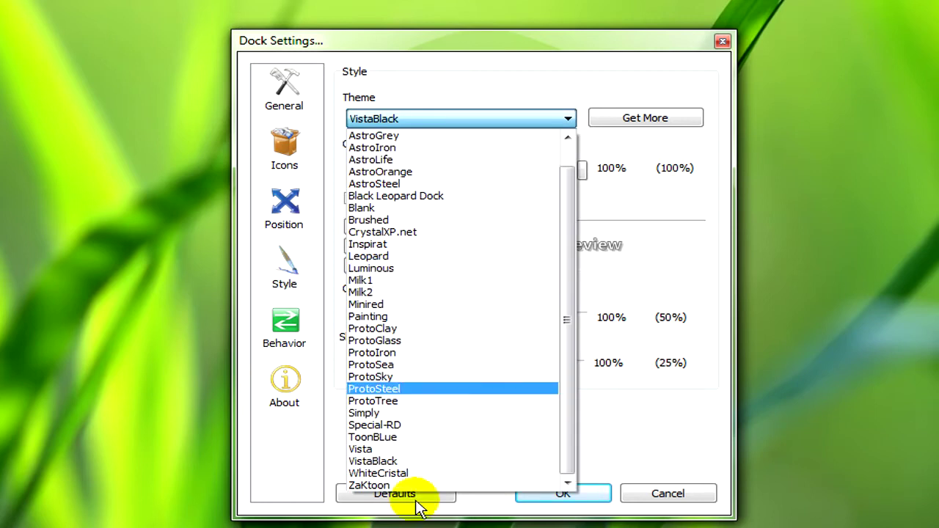
scroll(455, 330, "up", 1)
scroll(453, 342, "down", 1)
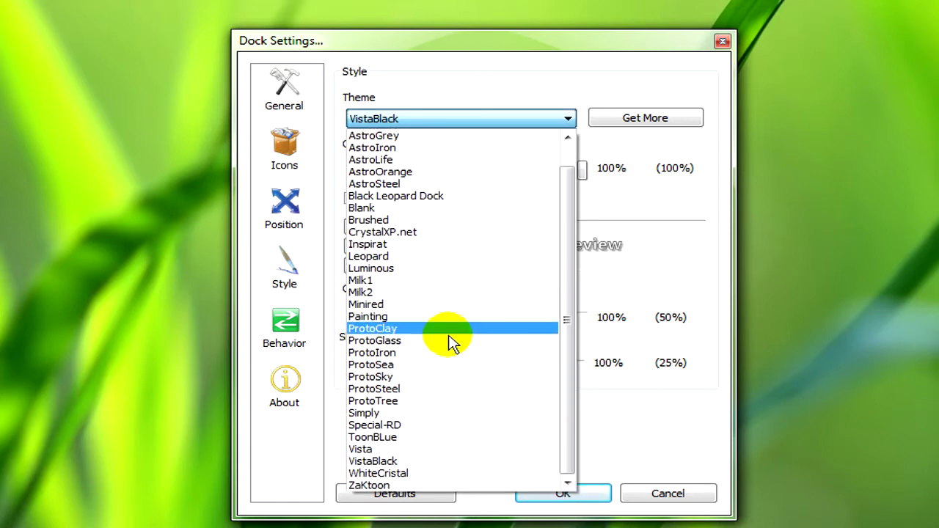
left_click(426, 257)
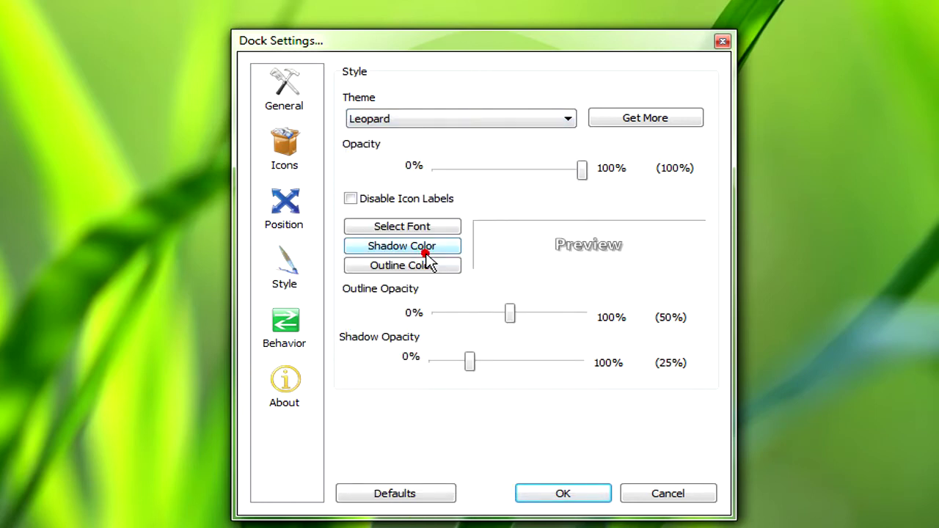
left_click(460, 120)
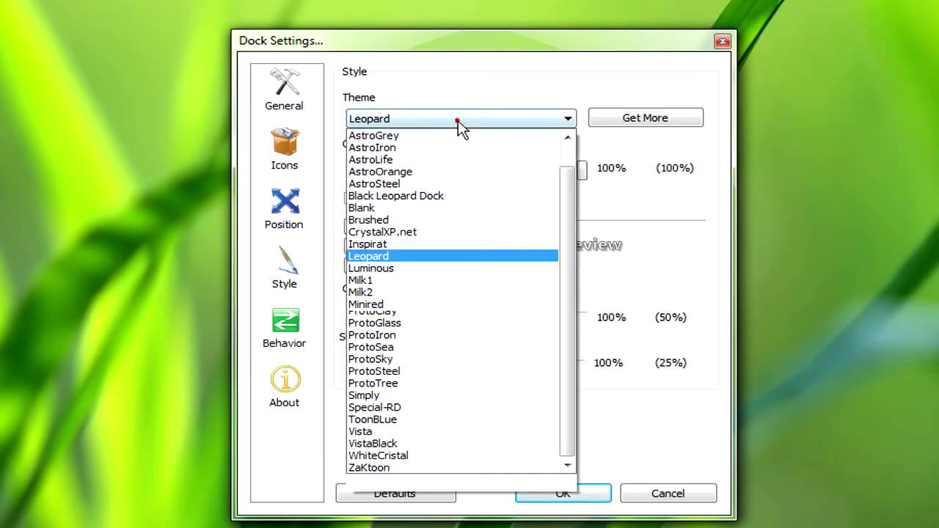
left_click(423, 461)
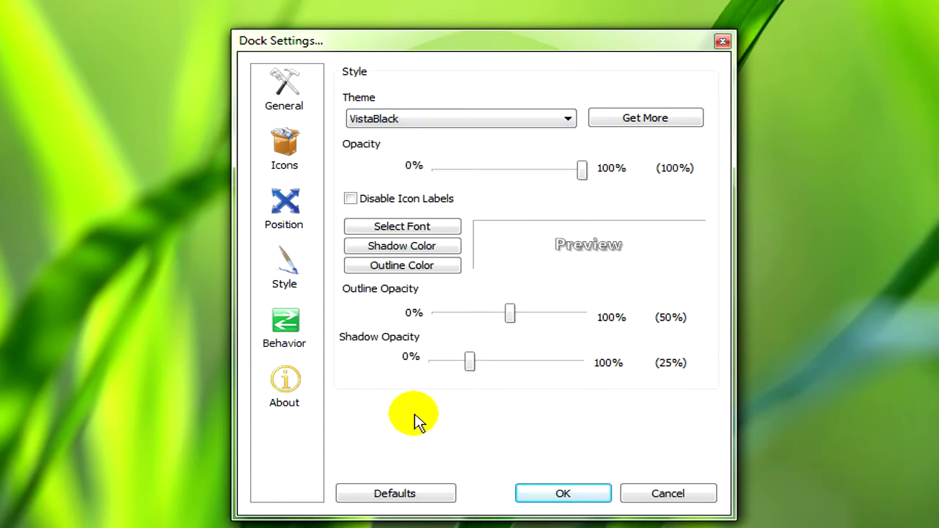
left_click(289, 339)
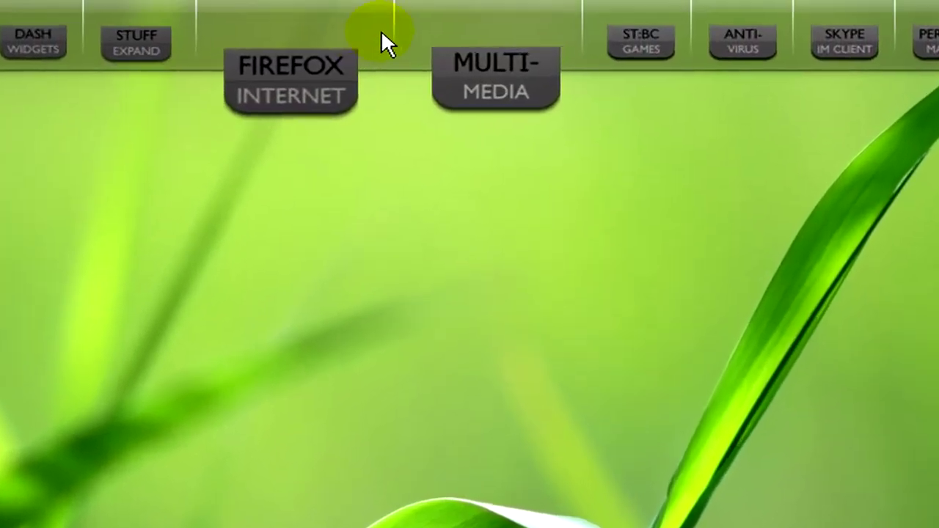
- Move the dock to the bottom edge and drag the Windows taskbar to the top
right_click(392, 26)
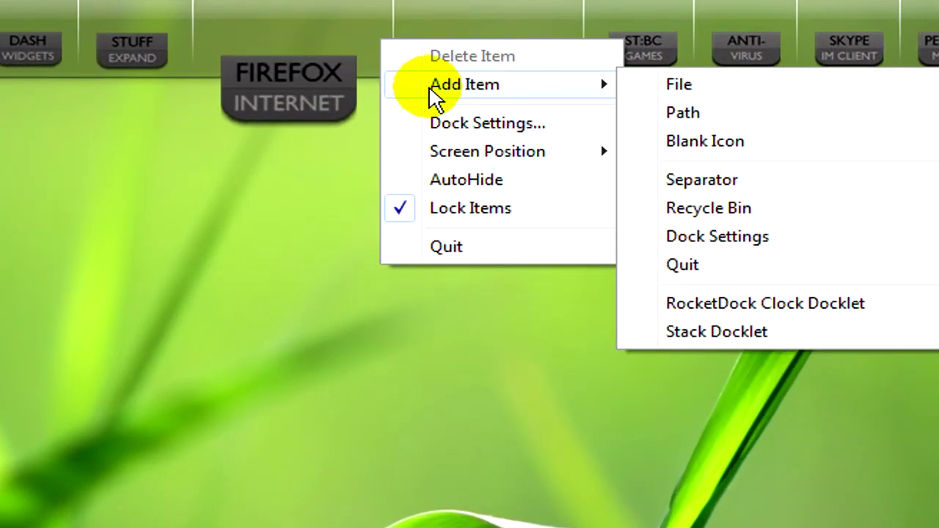
mouse_move(434, 151)
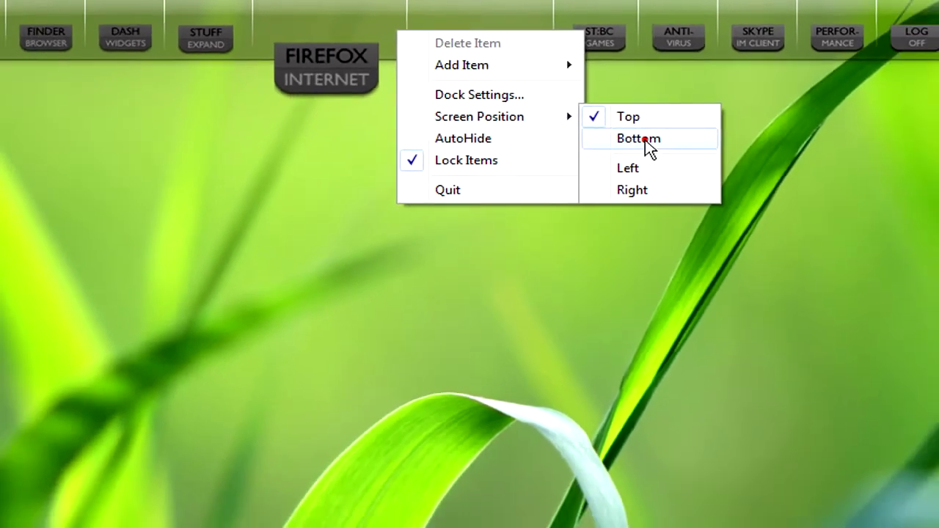
left_click(697, 181)
right_click(445, 521)
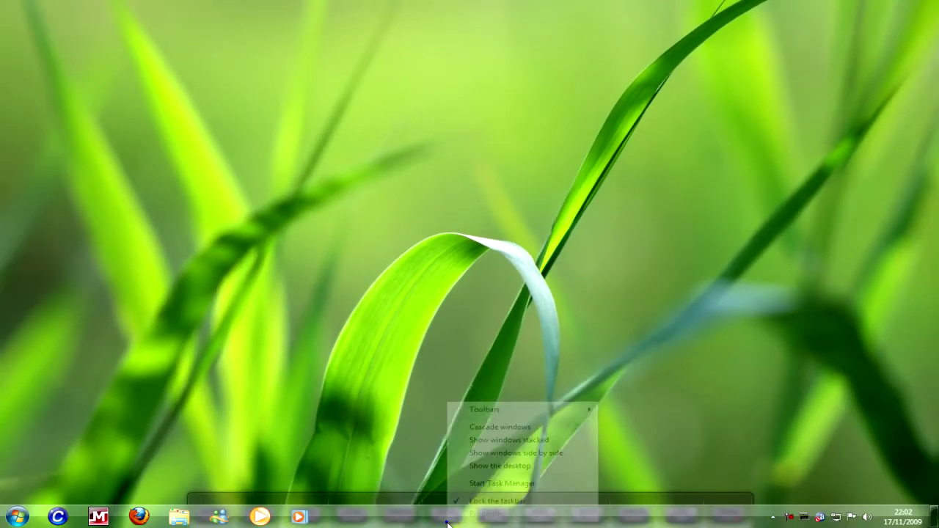
left_click(446, 512)
left_click_drag(448, 523, 437, 14)
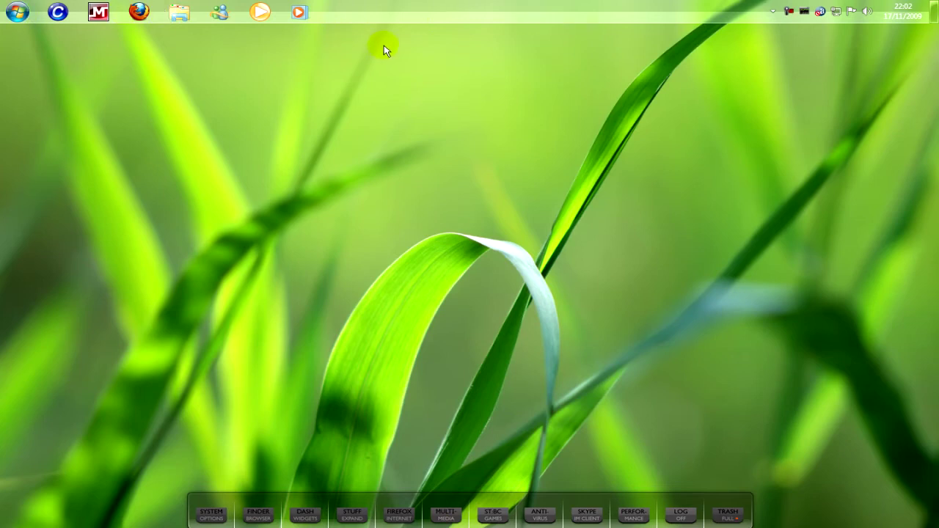
- Switch the dock's screen position to the left edge, then the right edge
right_click(426, 522)
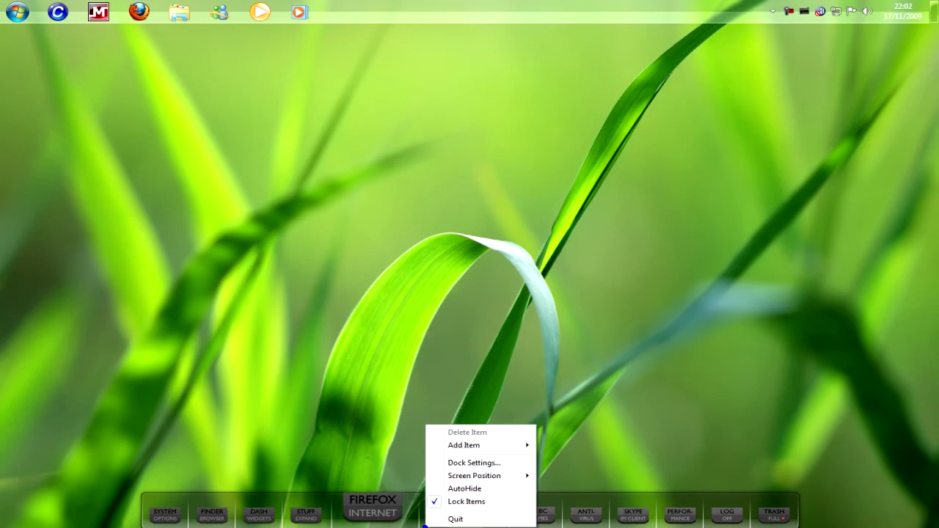
mouse_move(460, 481)
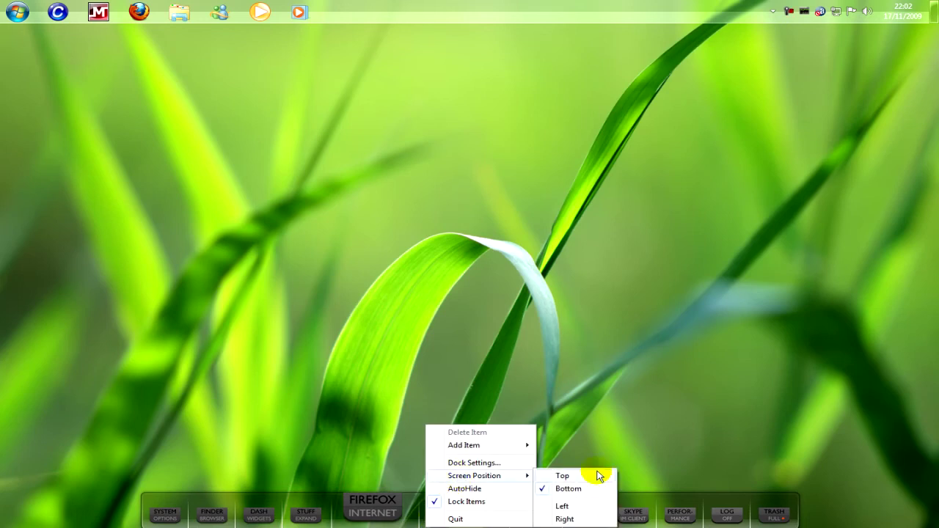
left_click(563, 506)
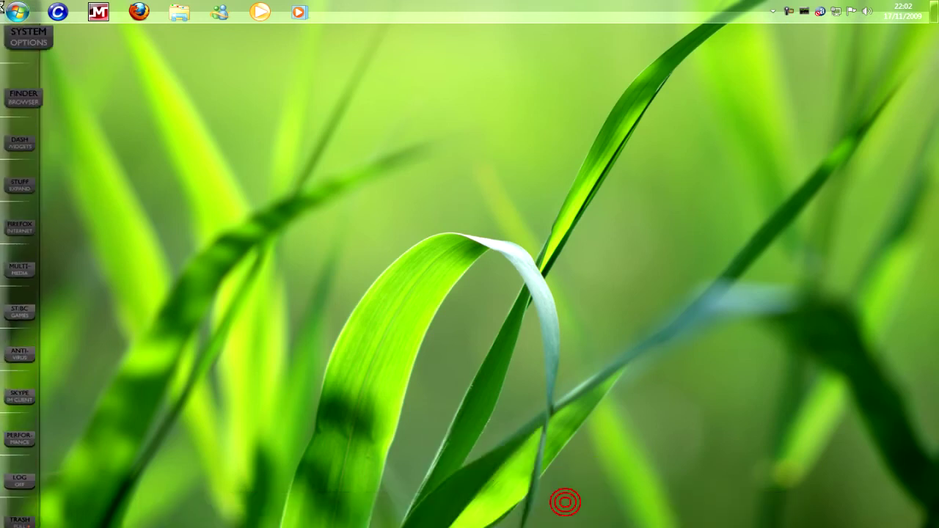
right_click(12, 208)
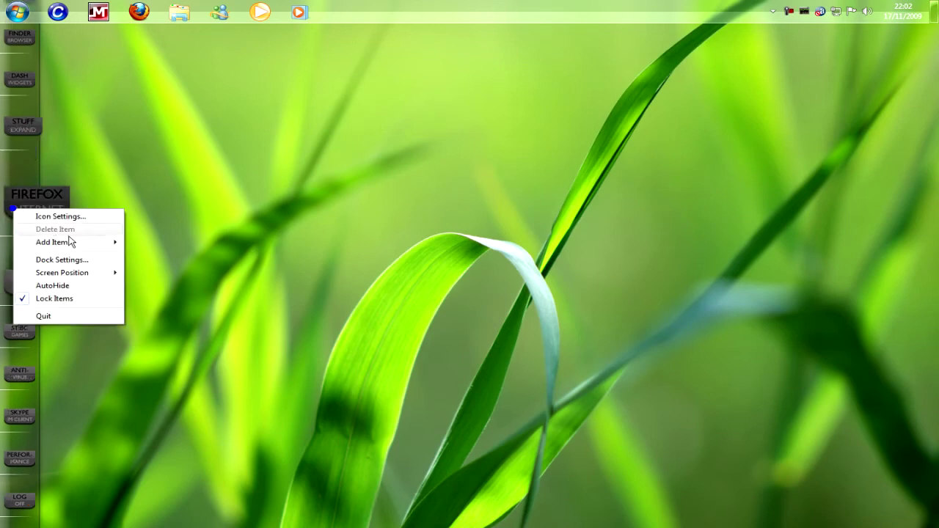
mouse_move(109, 274)
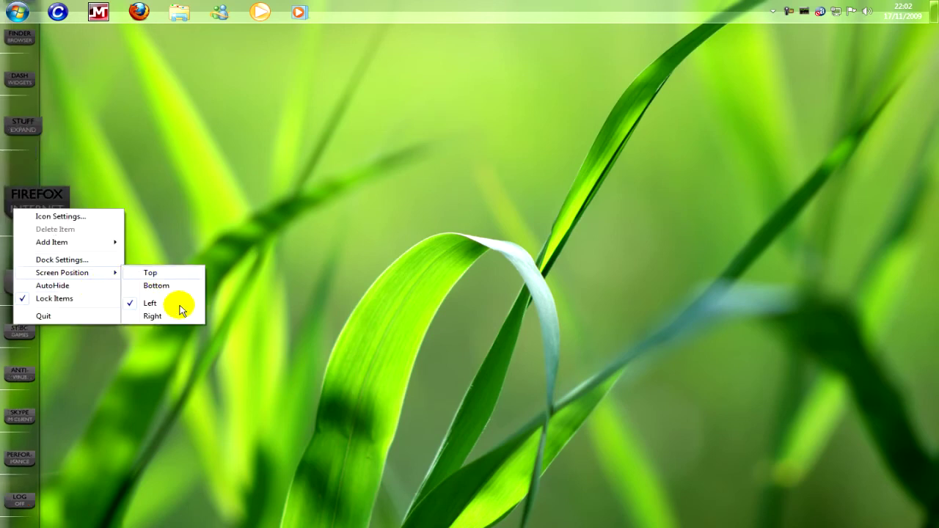
left_click(152, 316)
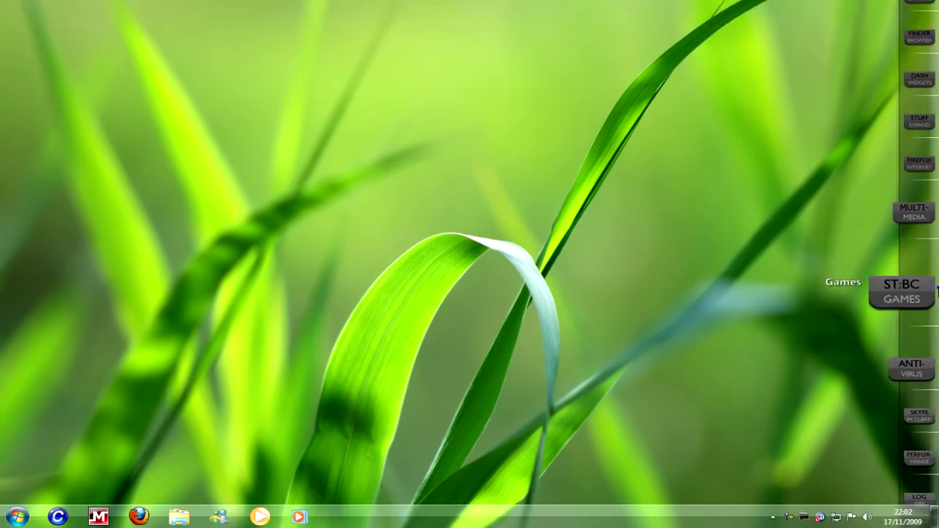
- Return the dock's screen position to the top edge
right_click(936, 292)
left_click(761, 347)
right_click(932, 335)
mouse_move(877, 390)
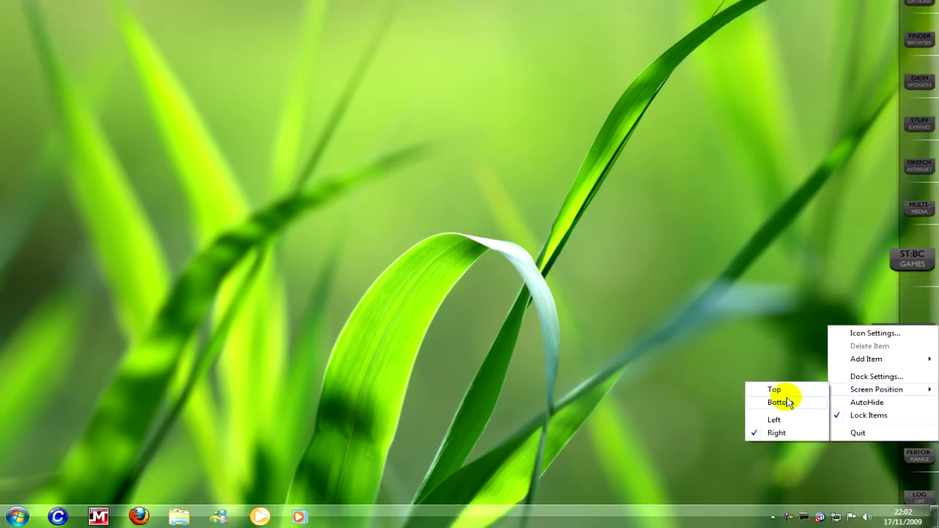
left_click(775, 390)
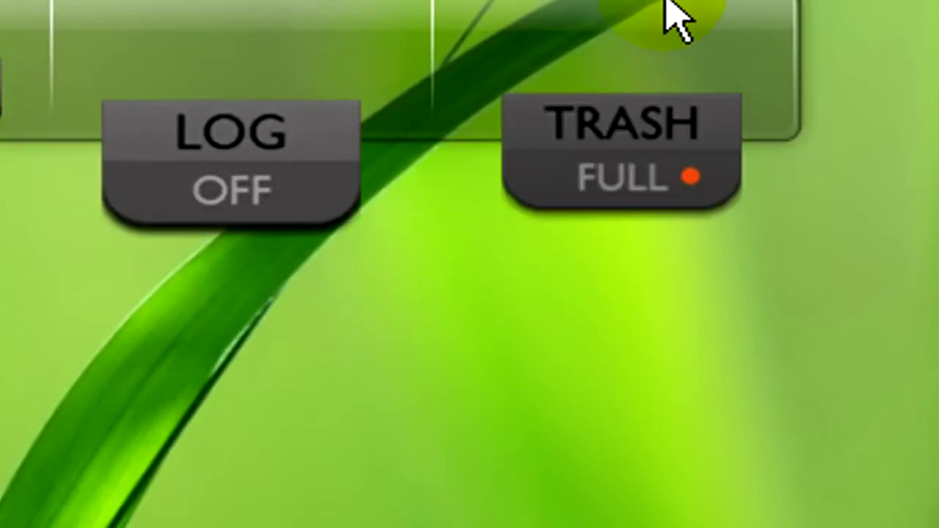
- Empty the Recycle Bin from the Trash dock item so it reads EMPTY
right_click(482, 11)
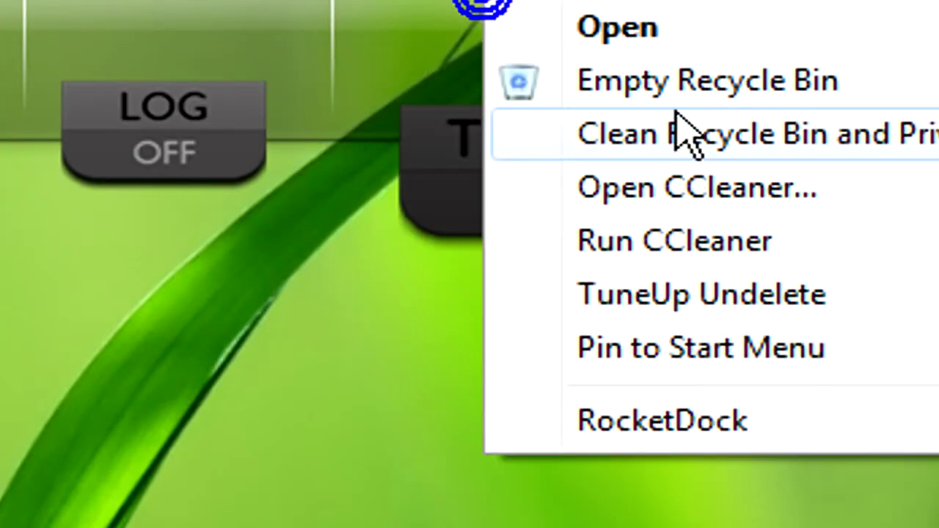
left_click(679, 74)
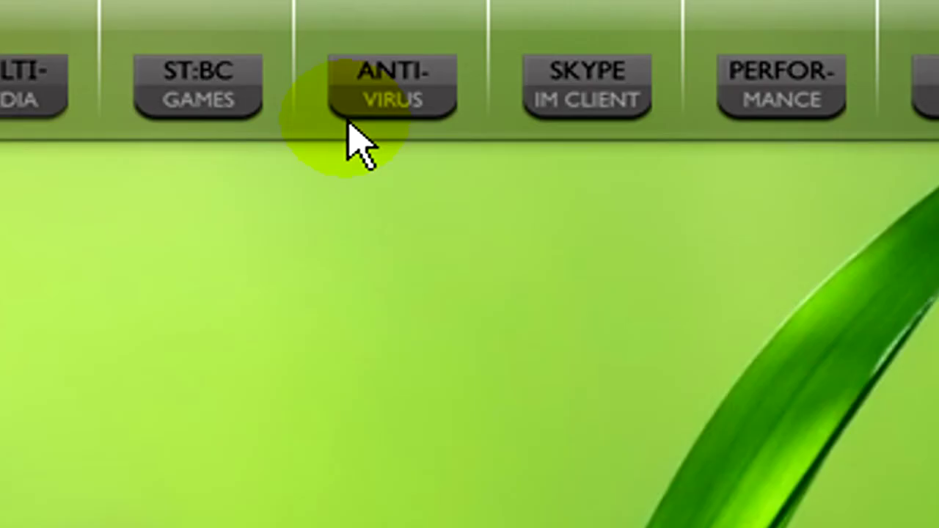
- Open the Anti-Virus item's Stacks Docklet settings and select its folder and icon paths
right_click(362, 84)
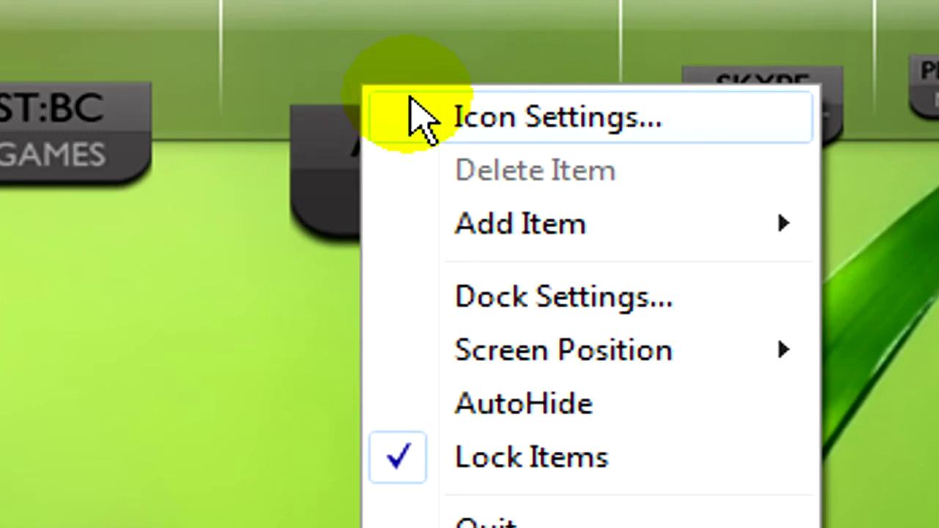
left_click(411, 98)
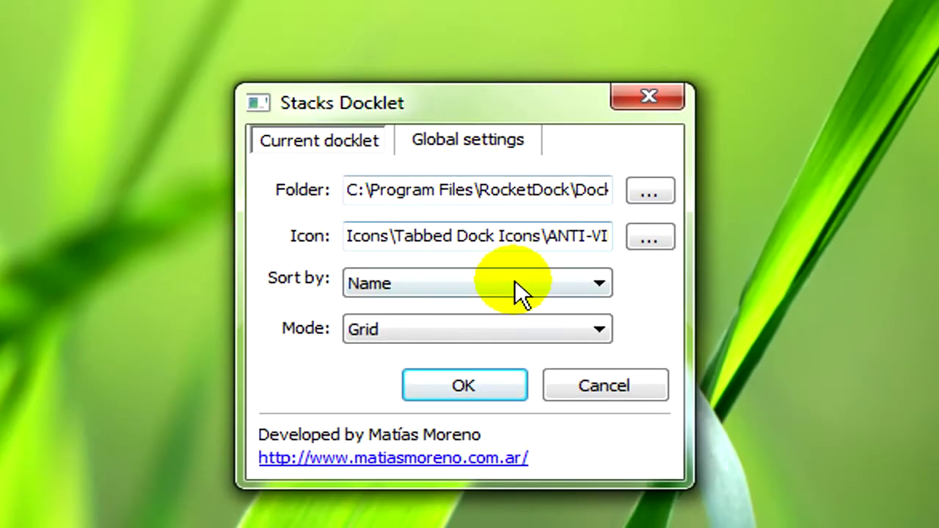
left_click_drag(399, 188, 661, 203)
left_click_drag(425, 236, 582, 243)
- Keep the Anti-Virus stack sorted by Name and displayed in Grid mode
left_click(477, 288)
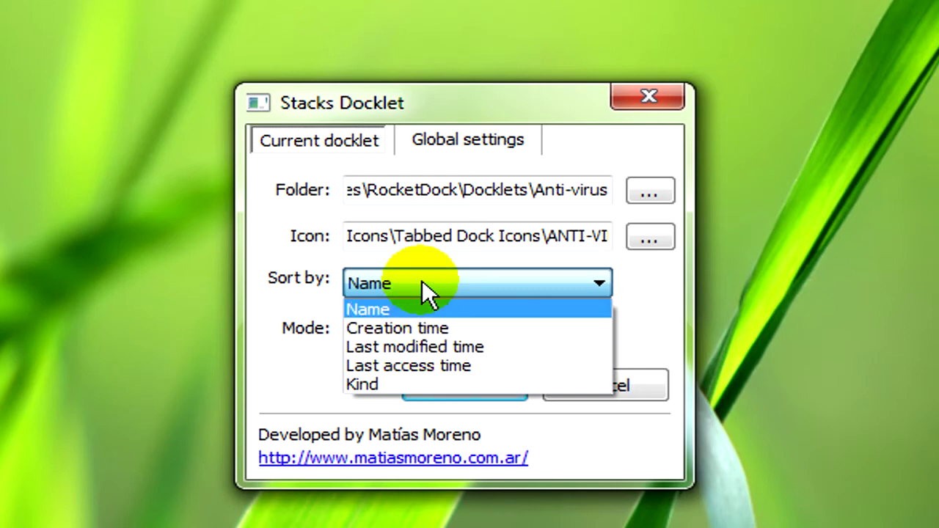
left_click(423, 309)
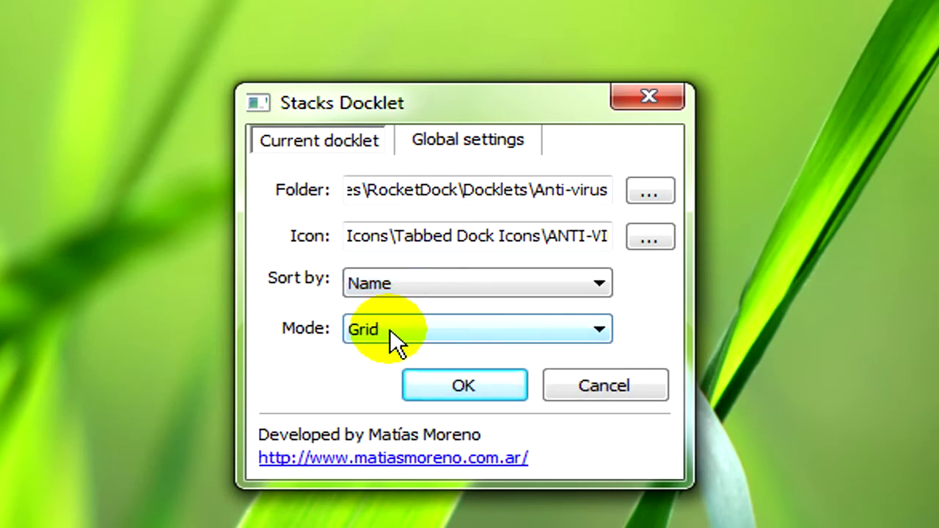
left_click(390, 328)
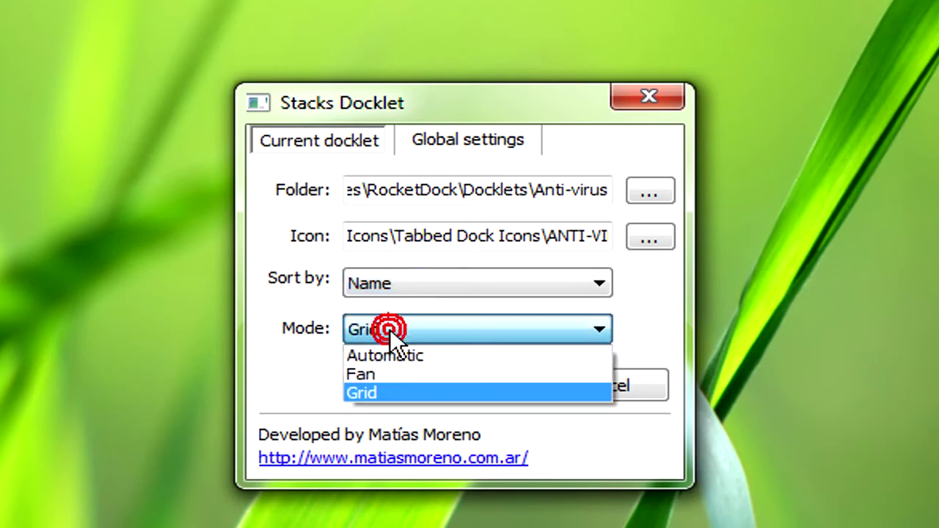
left_click(374, 393)
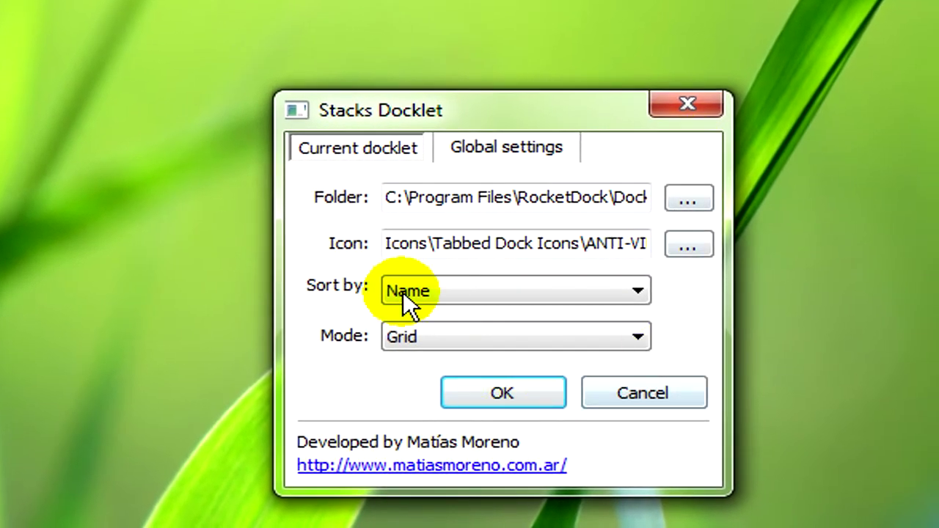
left_click(688, 247)
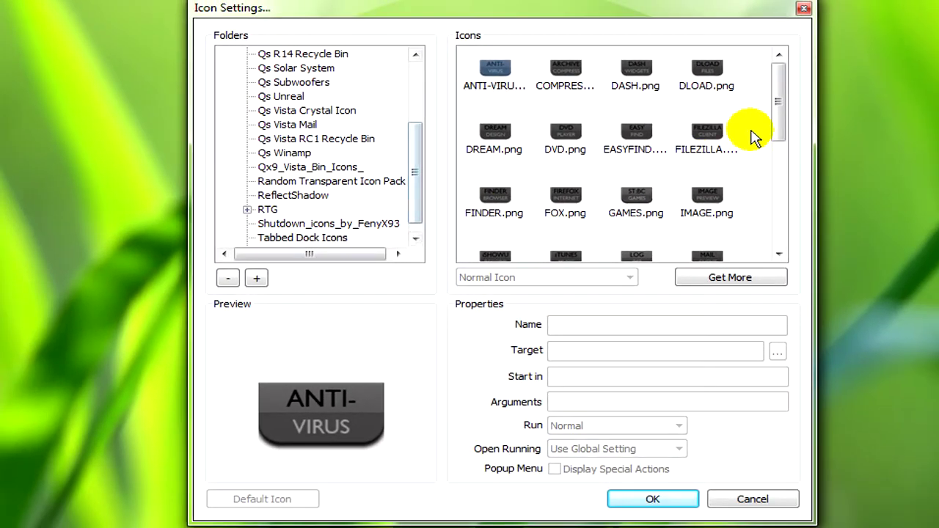
left_click_drag(855, 83, 848, 297)
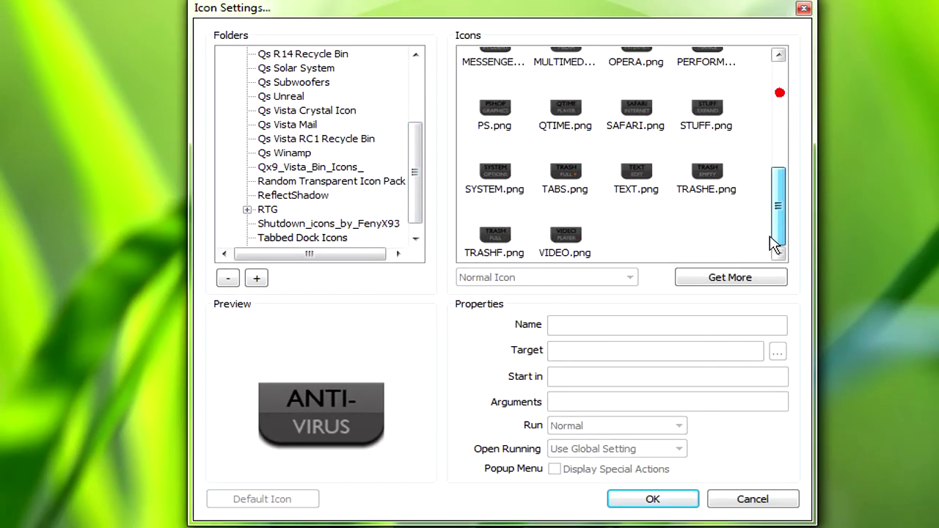
left_click(387, 224)
left_click(267, 210)
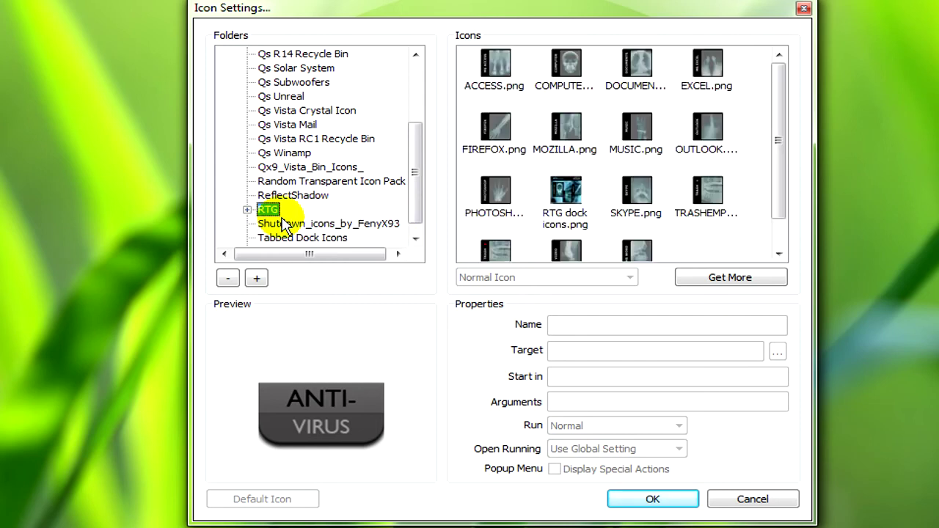
left_click_drag(778, 135, 776, 210)
left_click(301, 198)
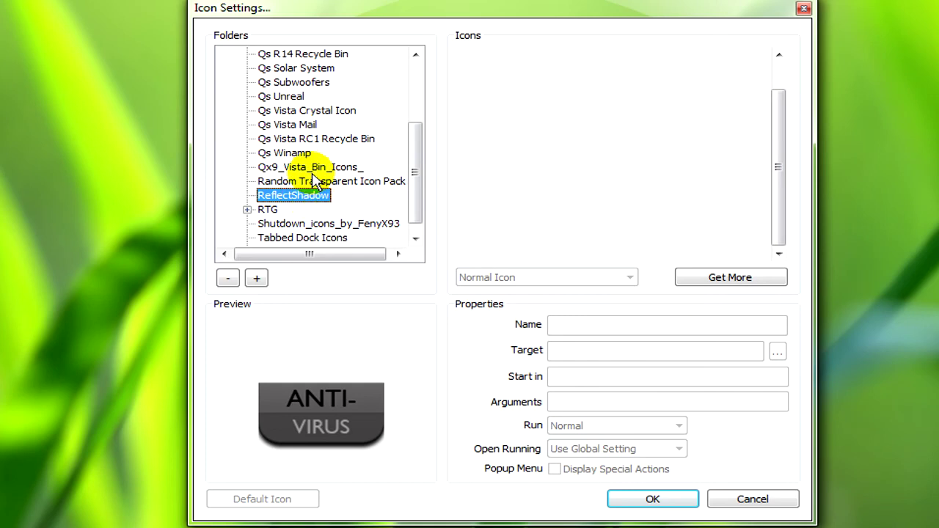
left_click(289, 196)
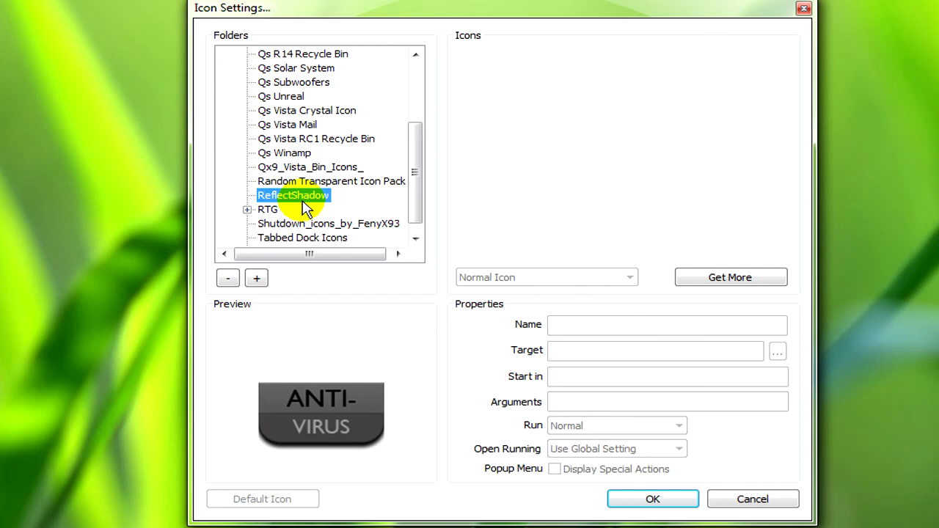
key("Up")
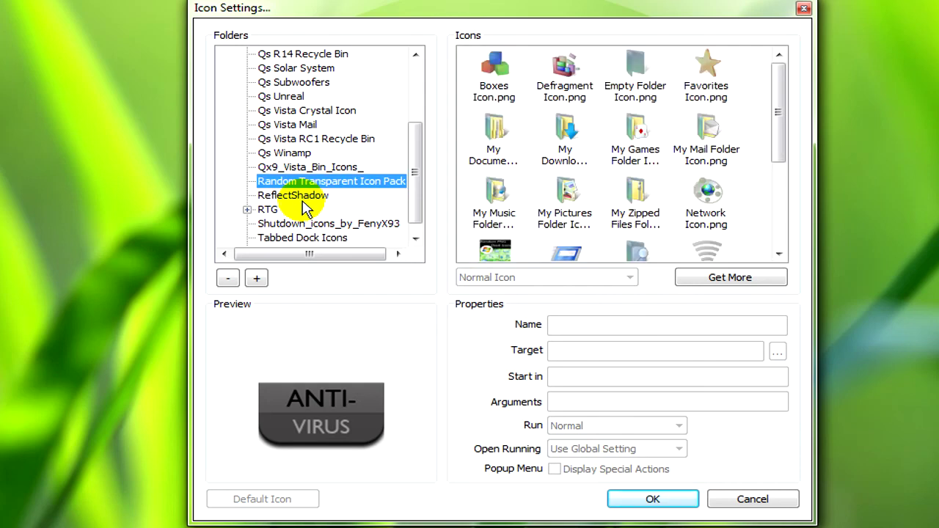
key("Up")
key("Up")
key("Up")
key("Up")
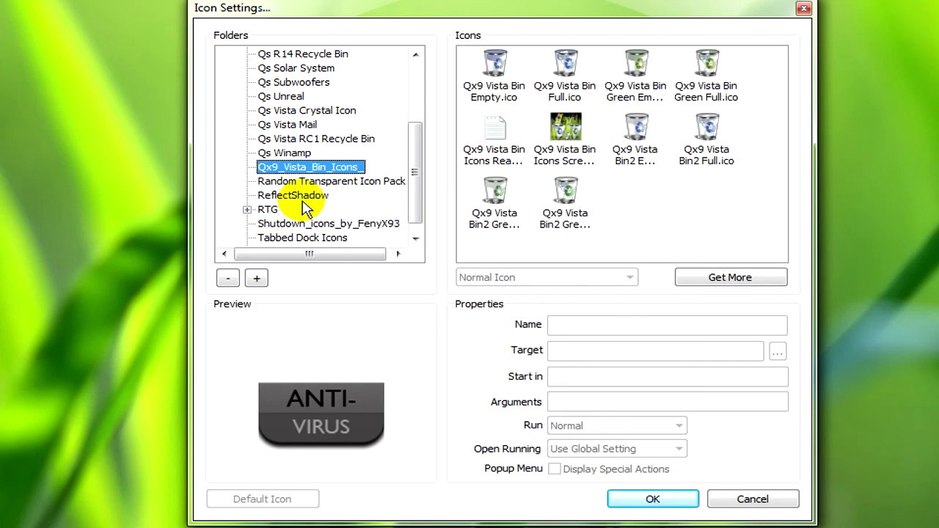
key("Up")
key("Up")
key("Up")
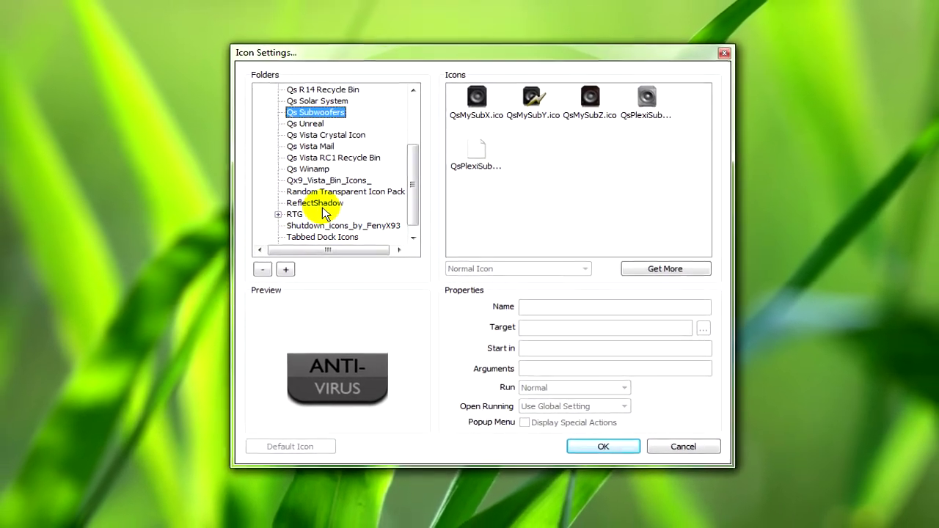
left_click(661, 435)
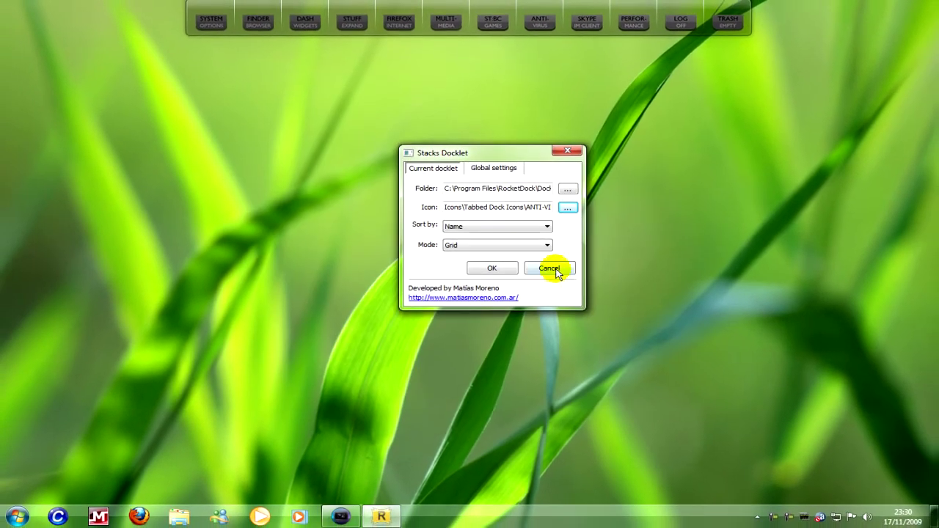
- Cancel the Stacks Docklet dialog, discarding any changes to the Anti-Virus stack
left_click(550, 269)
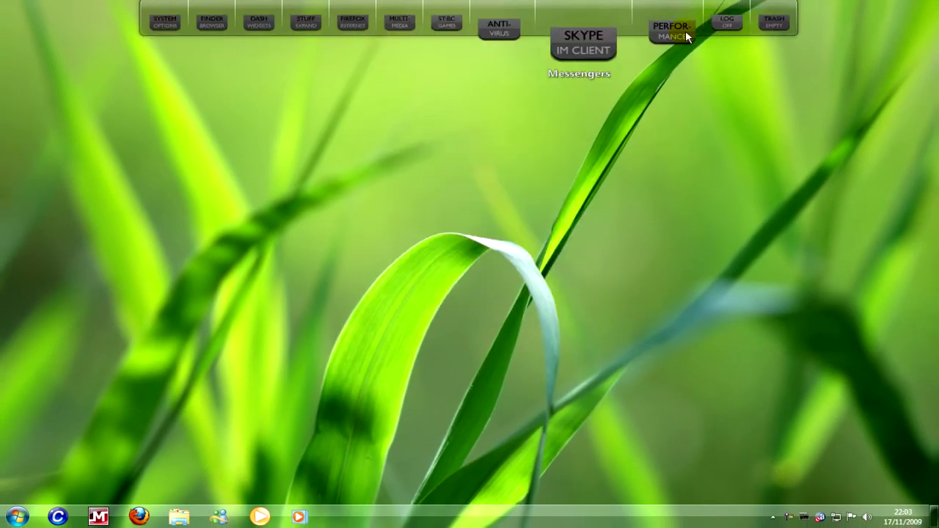